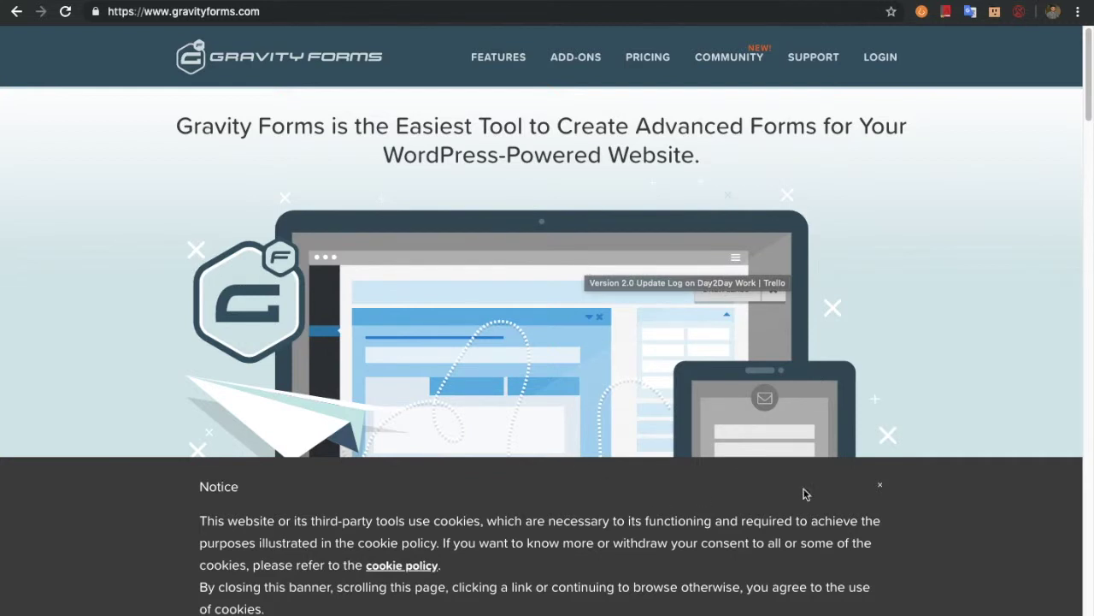
# Dismiss the cookie notice and go to the WordPress admin Gravity Forms list
pyautogui.click(880, 485)
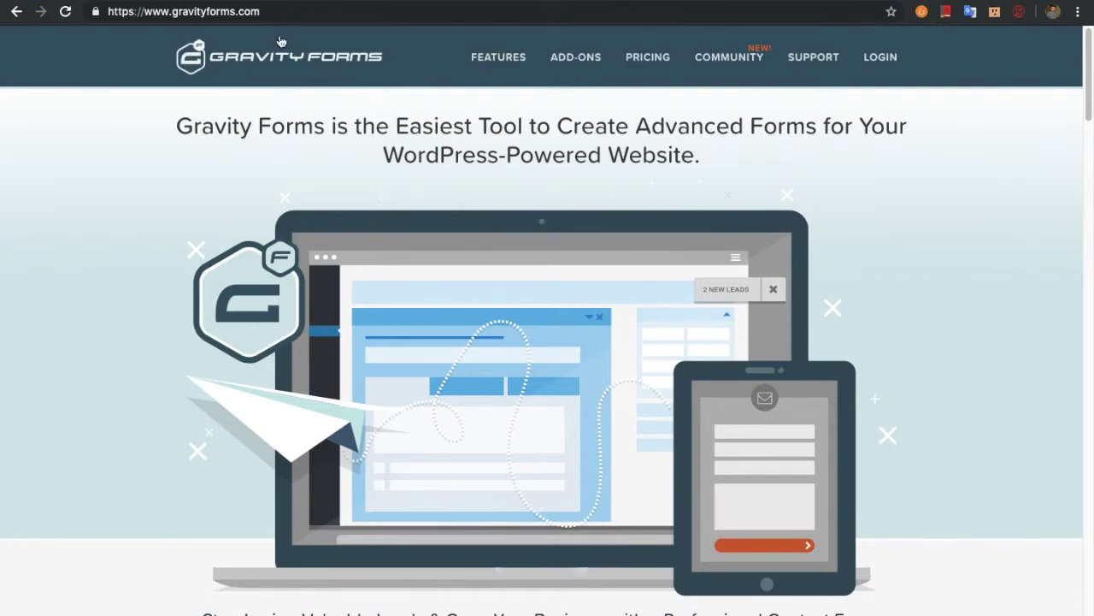
pyautogui.click(263, 12)
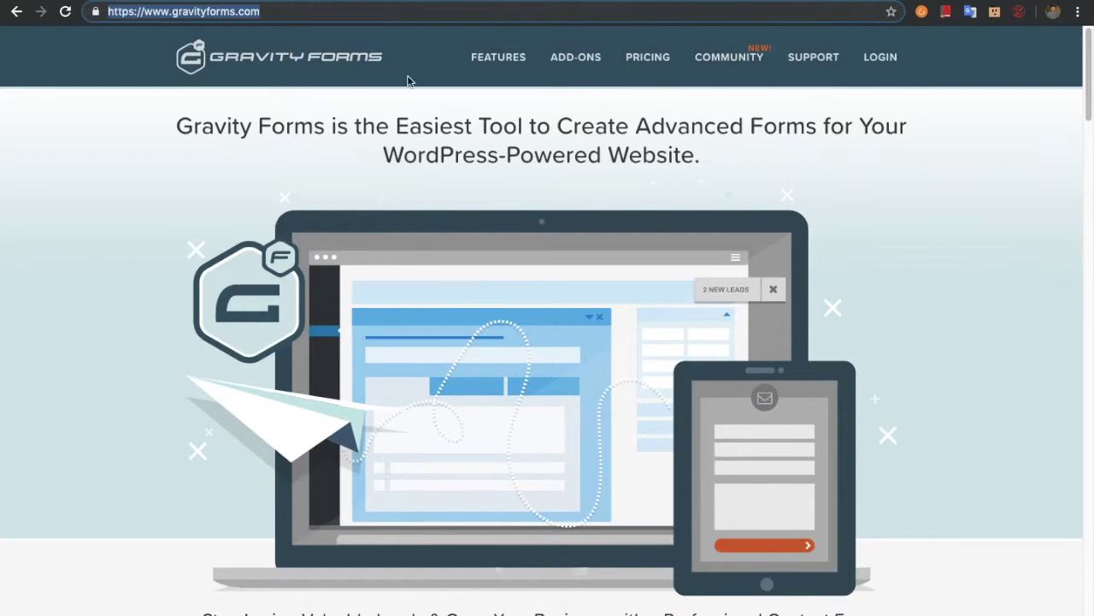
pyautogui.click(642, 57)
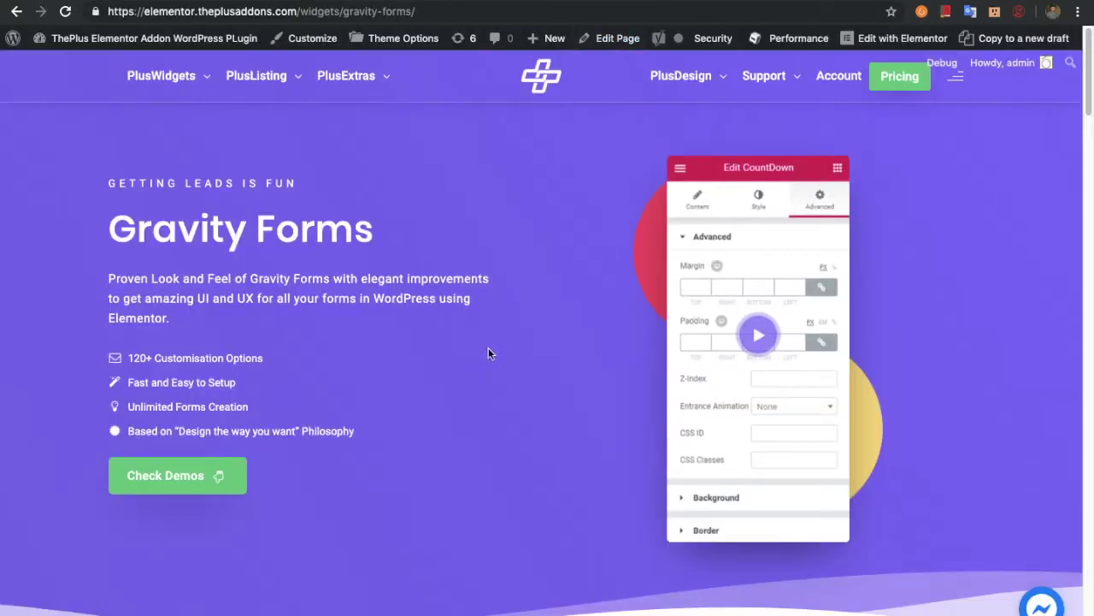
pyautogui.scroll(-5, 486, 368)
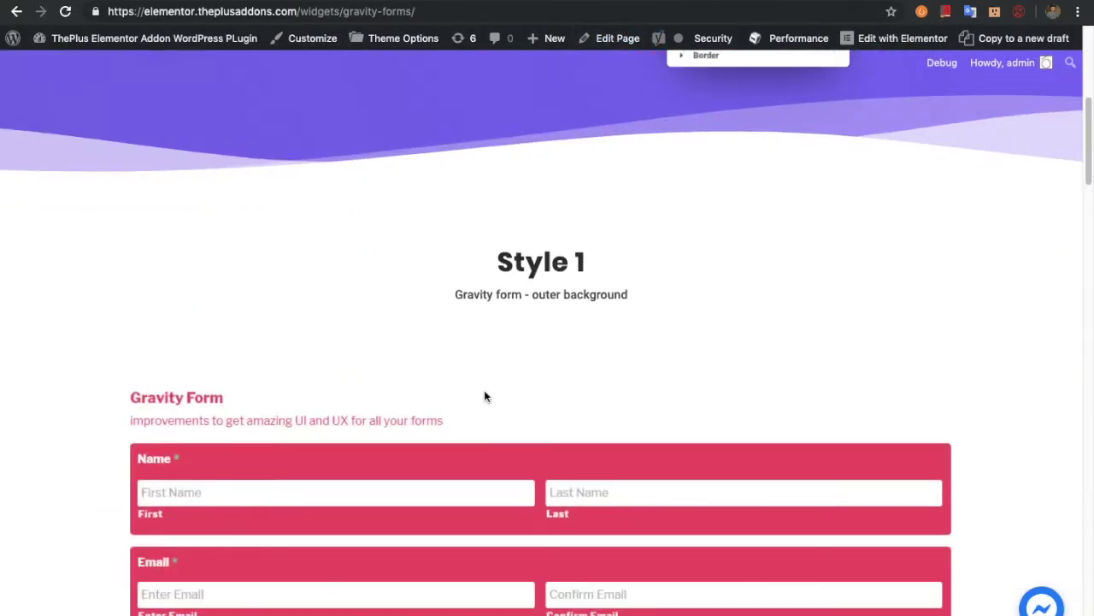
pyautogui.scroll(-20, 484, 396)
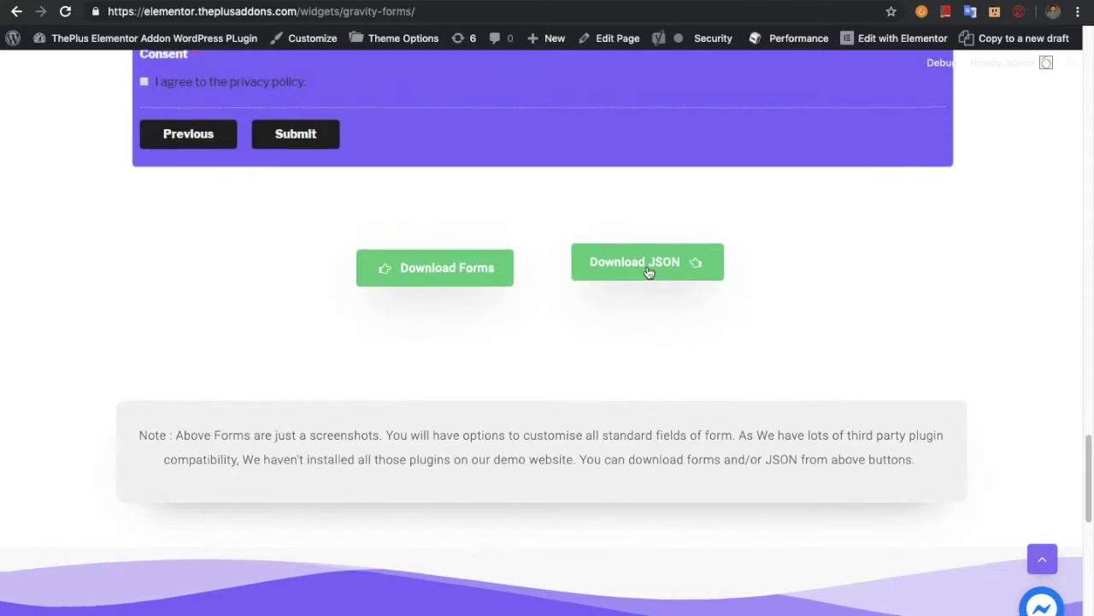
pyautogui.scroll(6, 320, 252)
pyautogui.scroll(-6, 609, 319)
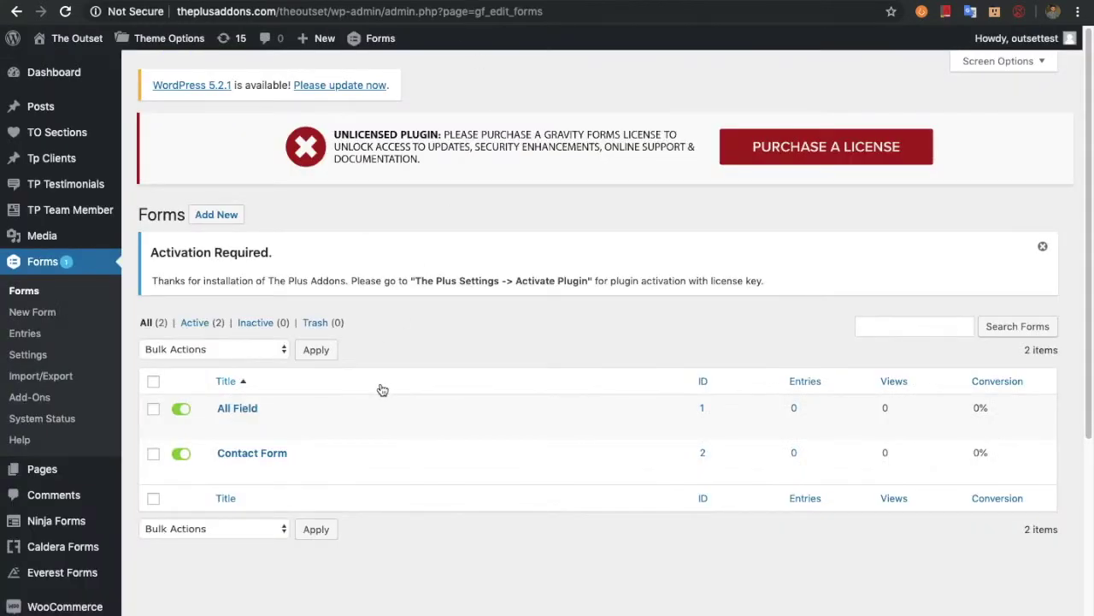
pyautogui.moveTo(245, 428)
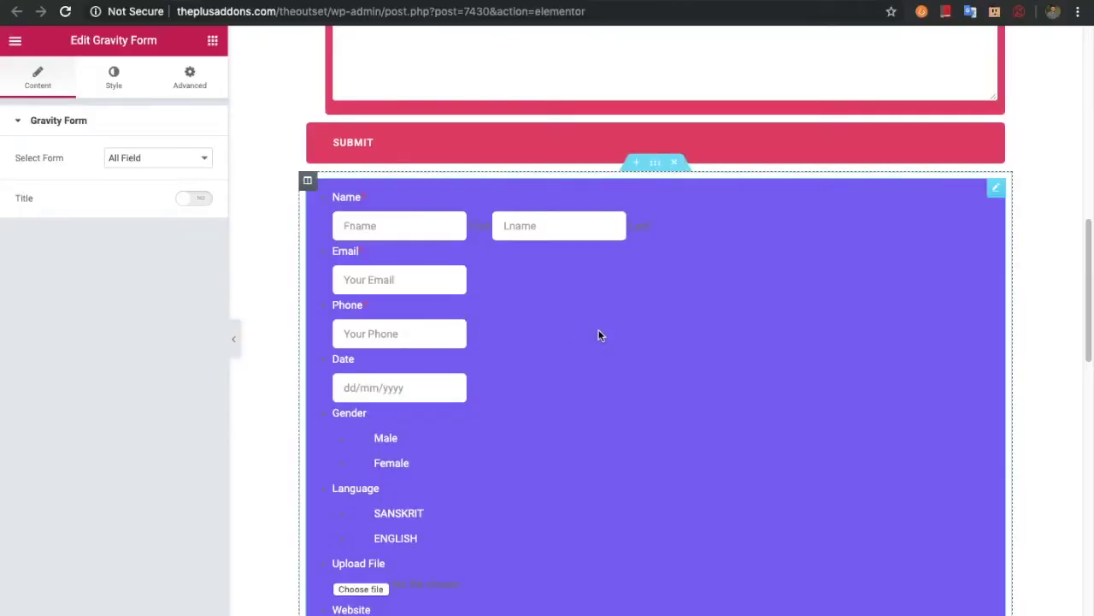
pyautogui.scroll(12, 598, 334)
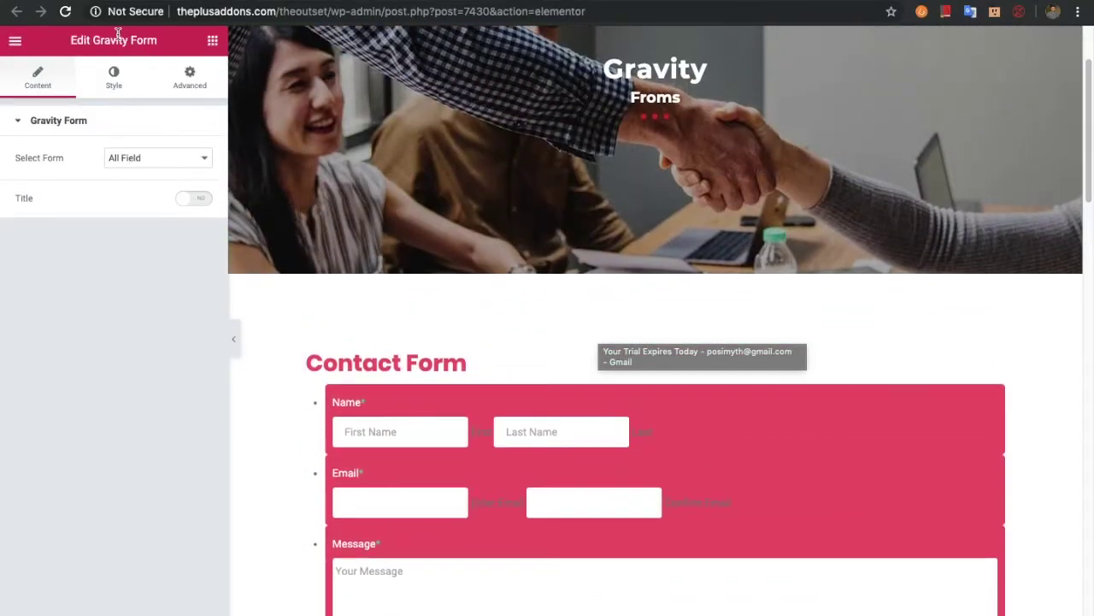
pyautogui.scroll(-6, 570, 347)
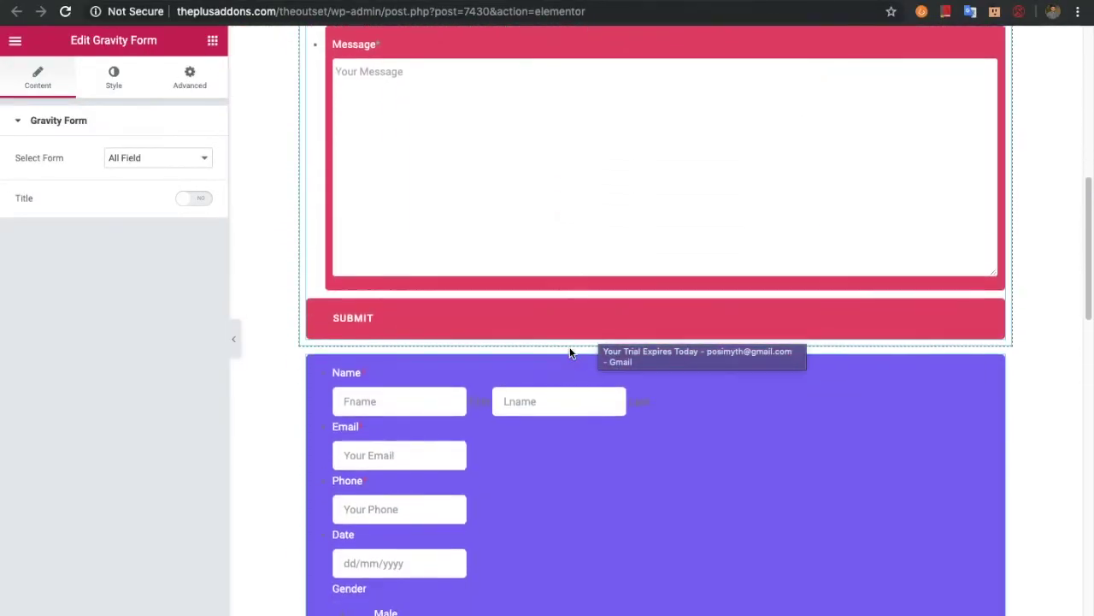
pyautogui.scroll(-3, 569, 347)
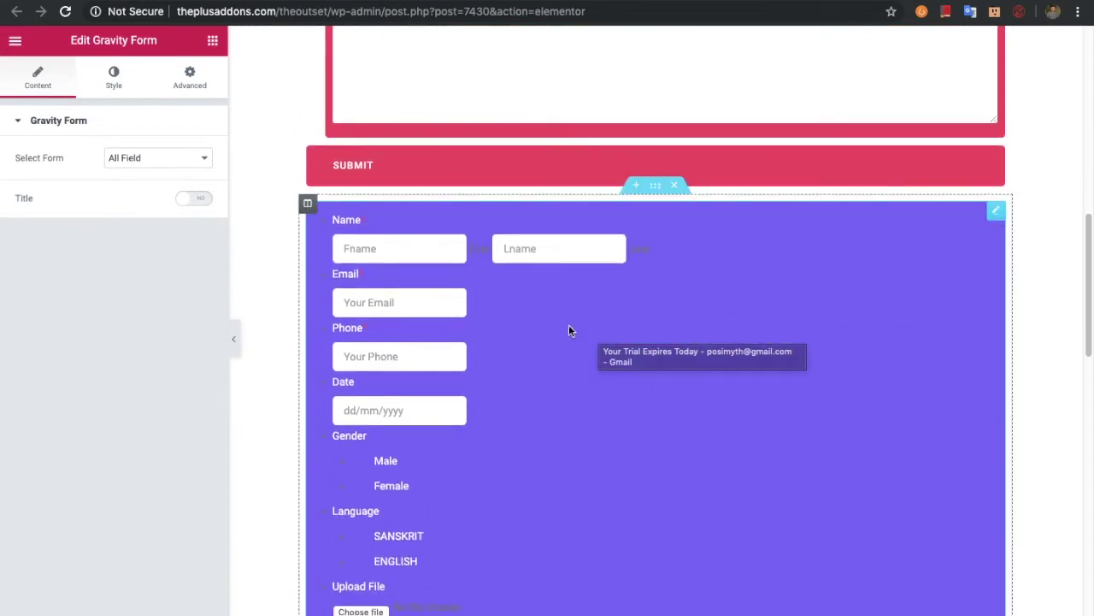
pyautogui.scroll(-3, 576, 331)
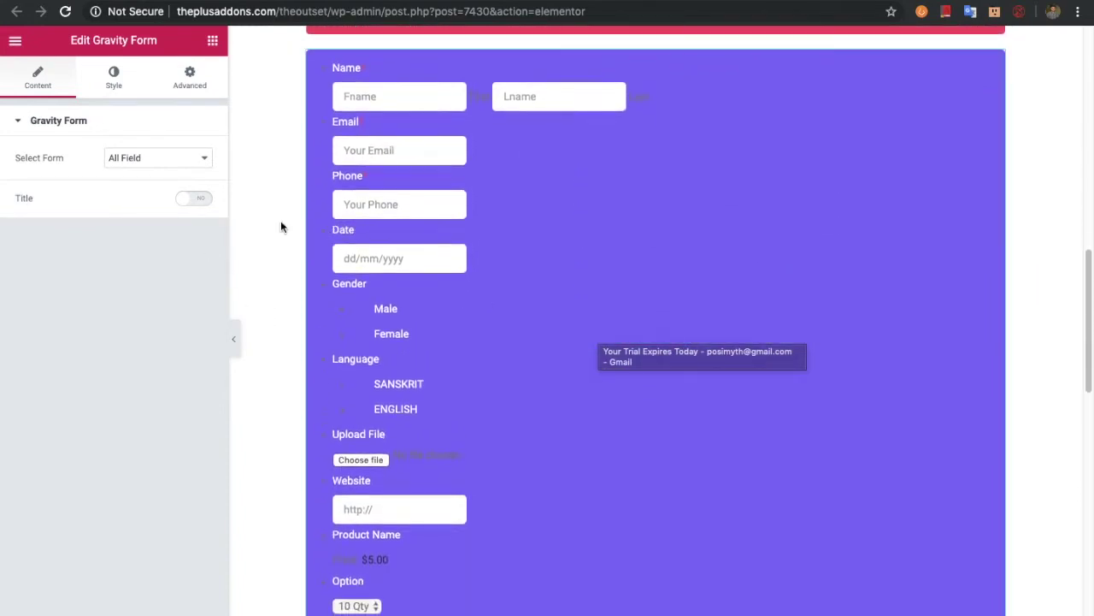
pyautogui.click(168, 161)
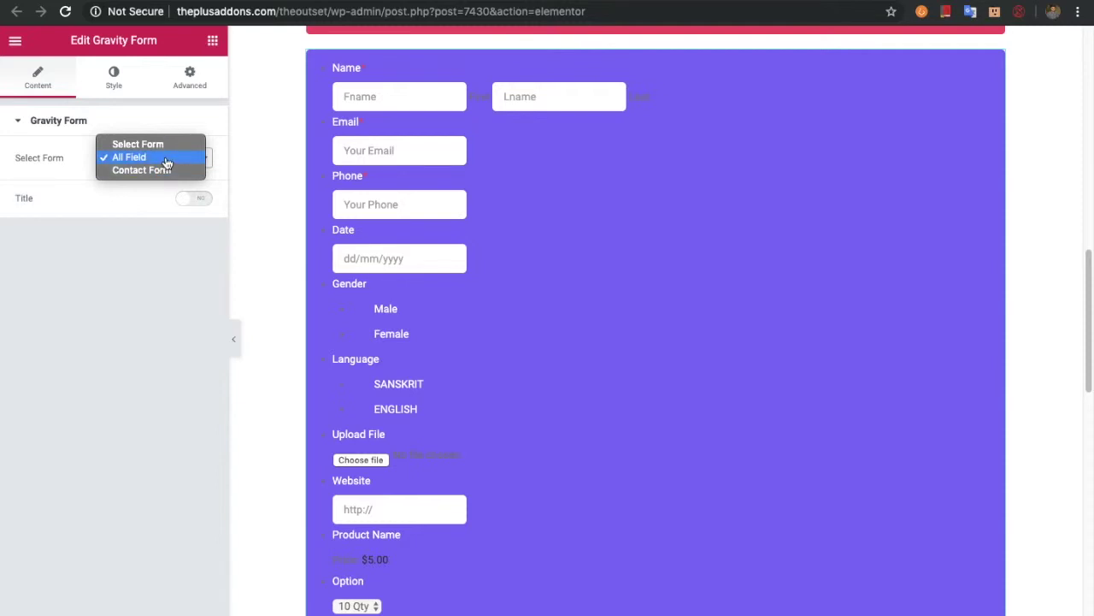
pyautogui.click(156, 245)
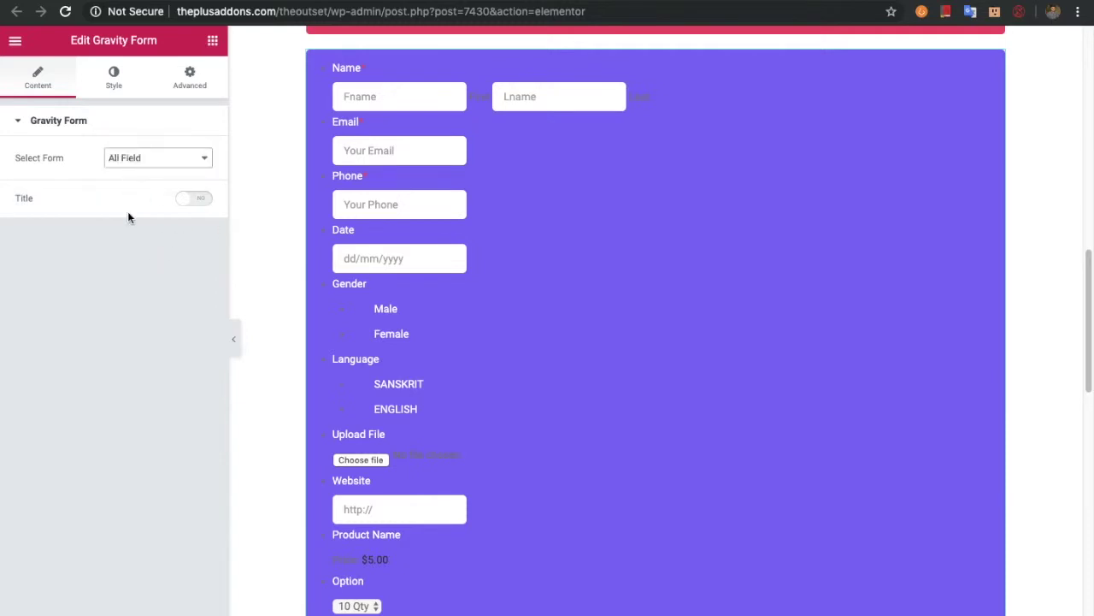
pyautogui.click(190, 197)
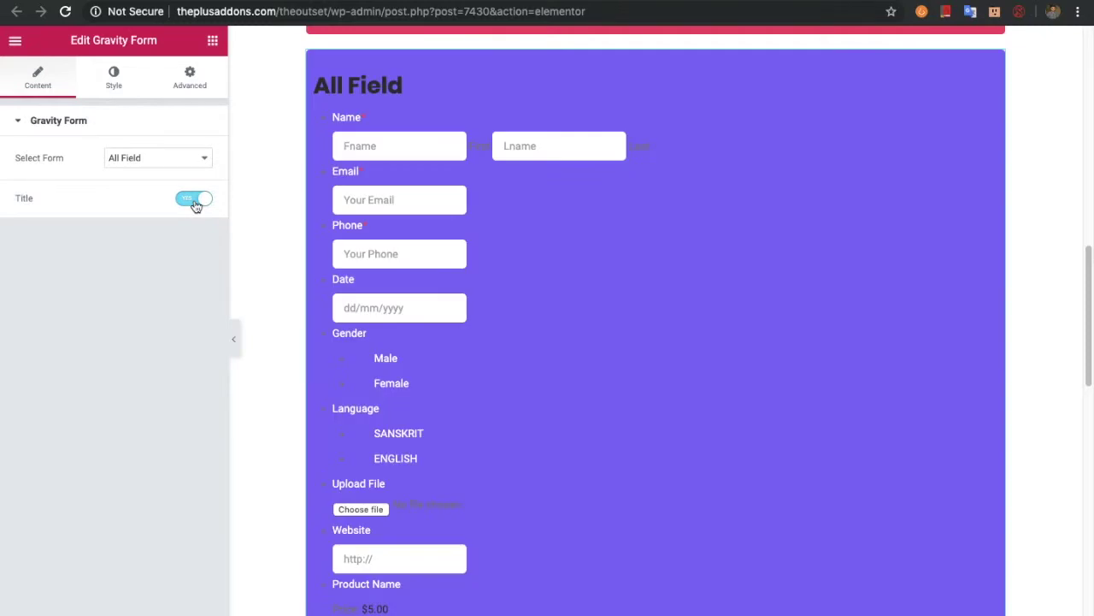
pyautogui.click(195, 200)
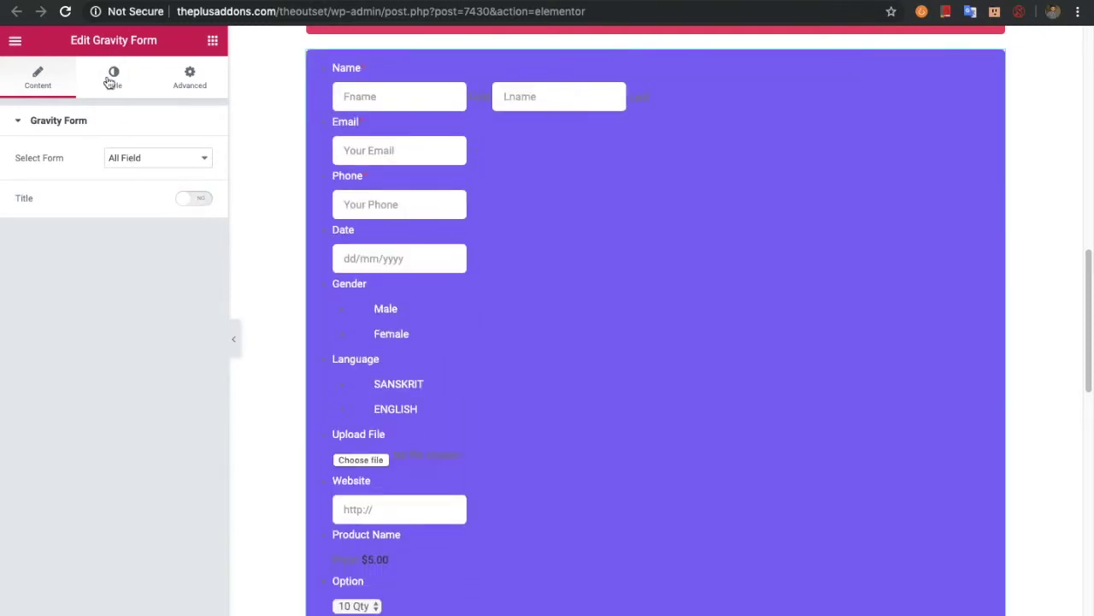
# Turn on the form title so 'All Field' shows above the fields
pyautogui.click(109, 78)
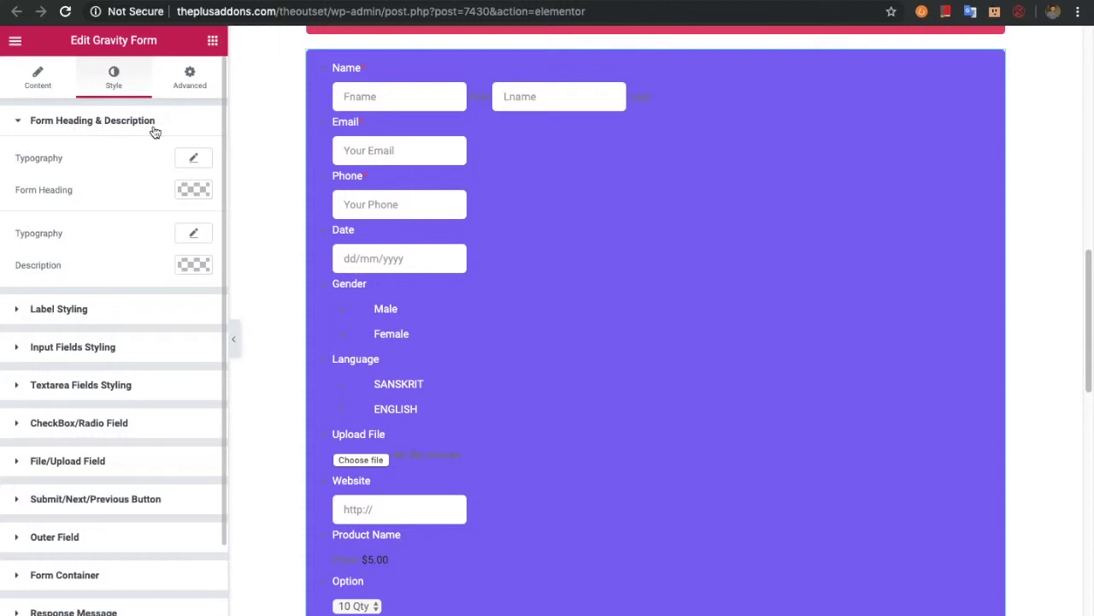
pyautogui.click(34, 84)
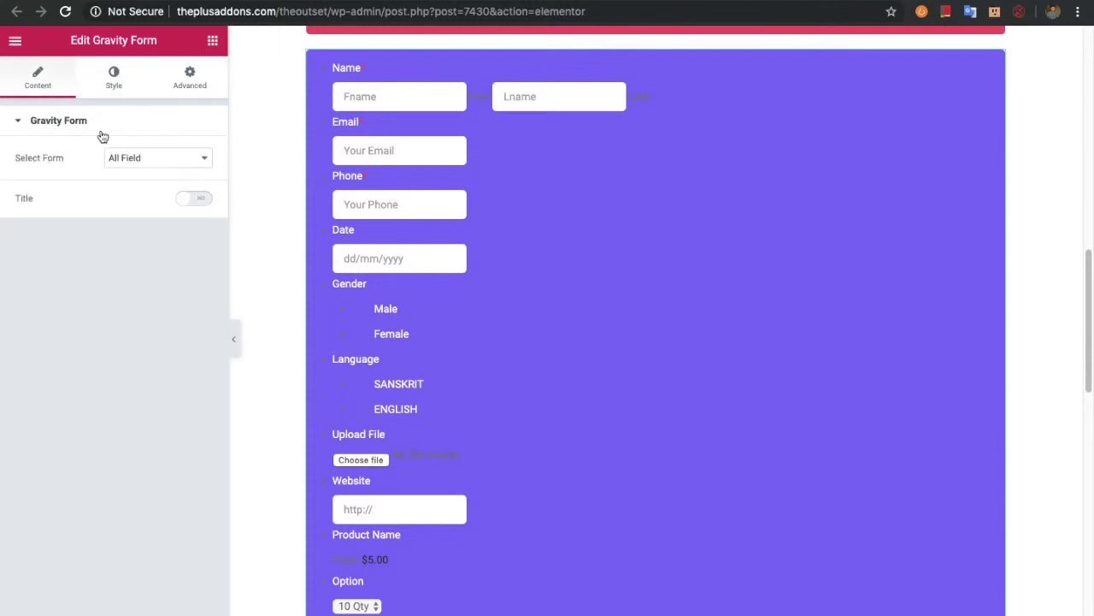
pyautogui.click(183, 200)
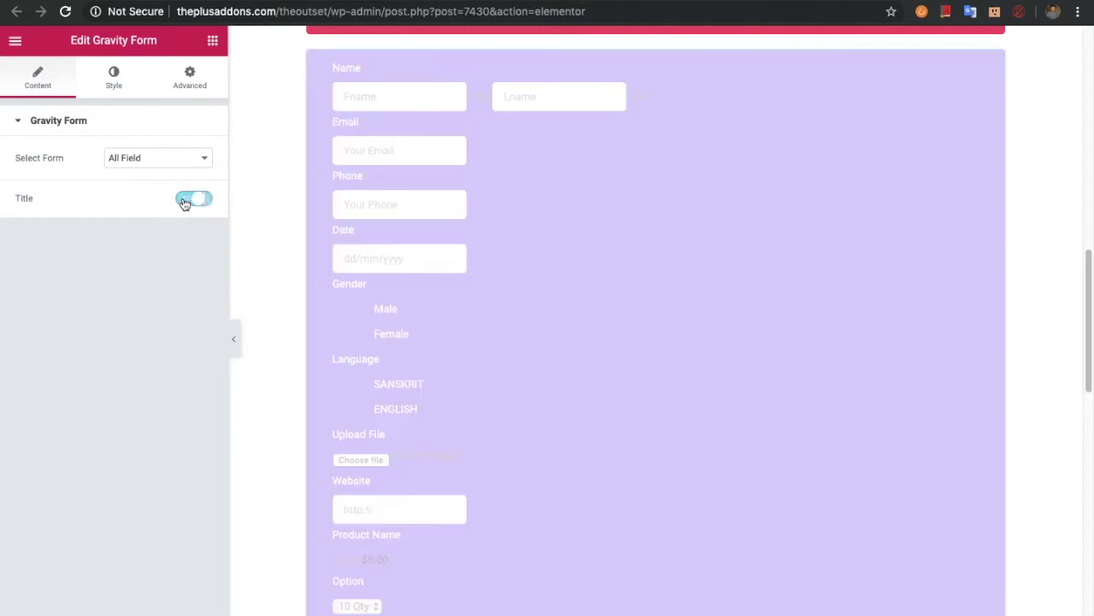
pyautogui.click(116, 84)
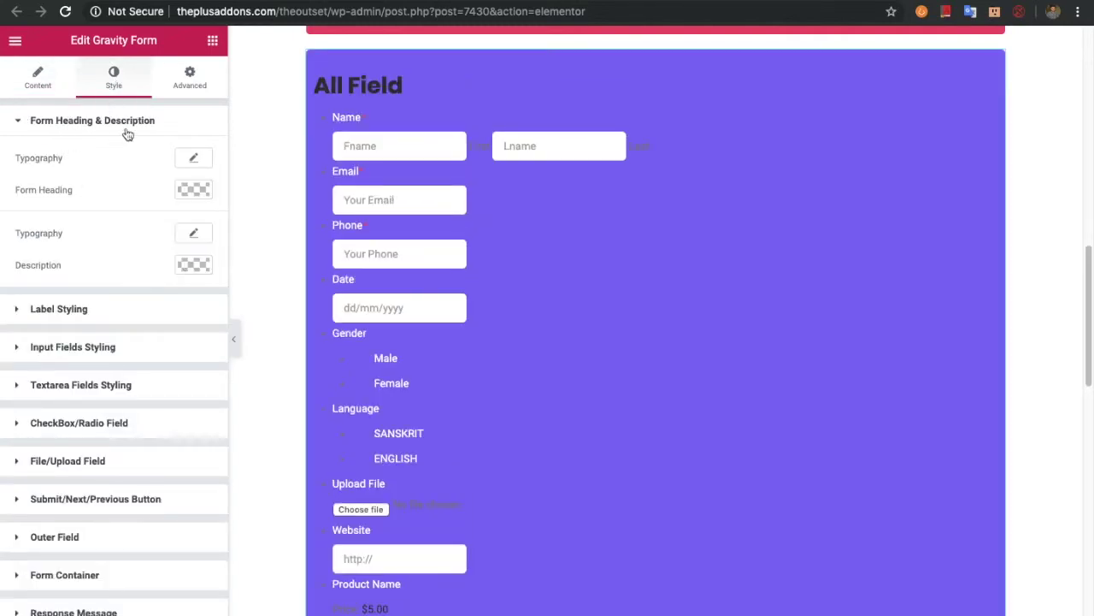
# Colour the Form Heading light grey in Form Heading & Description styling
pyautogui.click(190, 157)
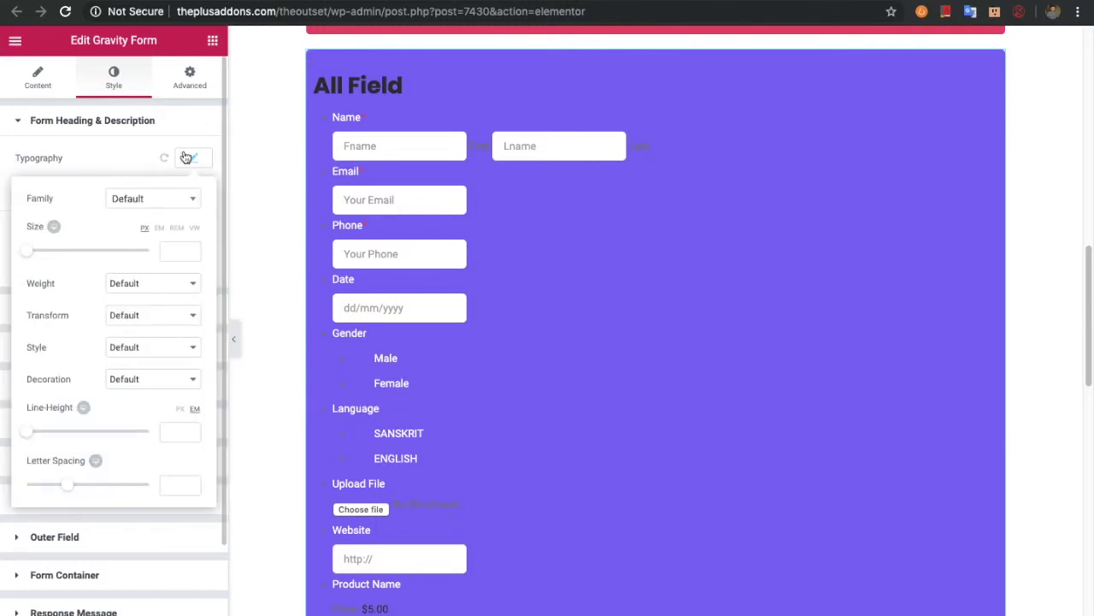
pyautogui.click(186, 157)
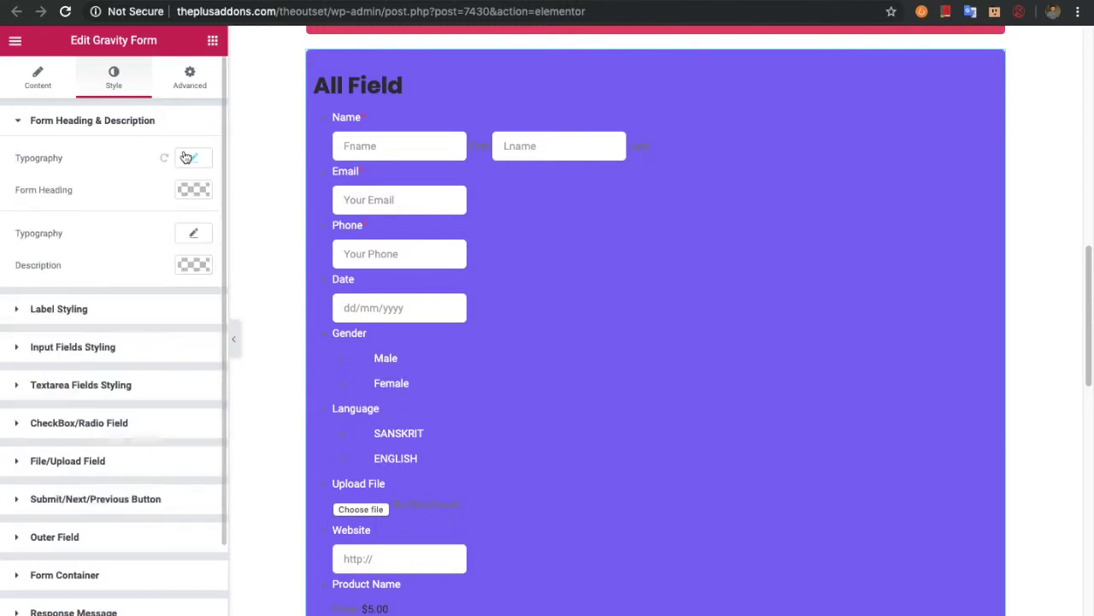
pyautogui.click(188, 191)
pyautogui.click(189, 195)
pyautogui.click(189, 194)
pyautogui.click(112, 246)
pyautogui.click(180, 198)
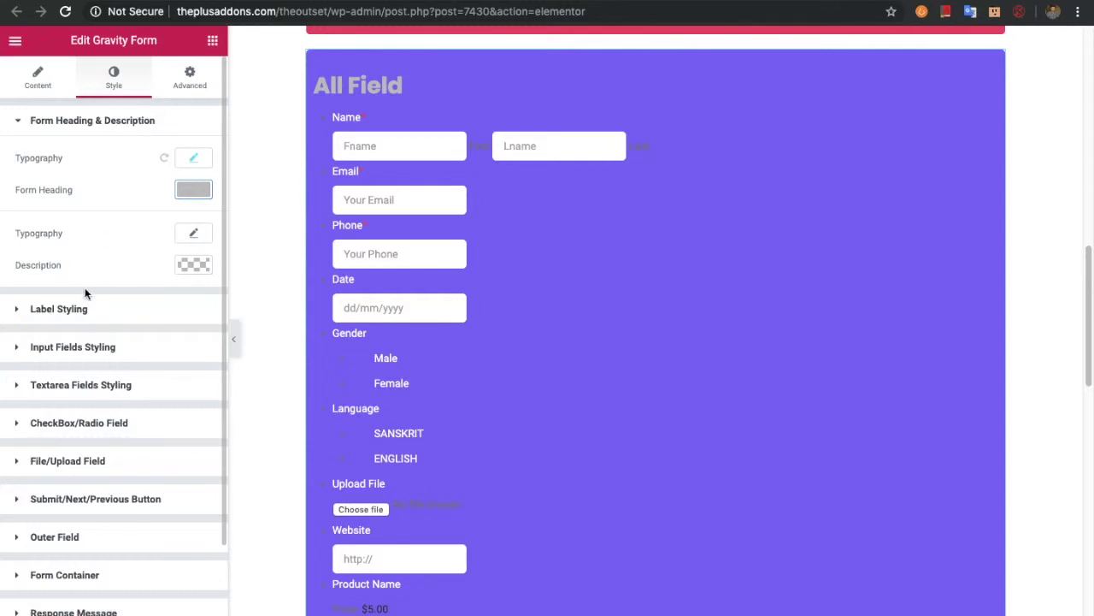
pyautogui.click(73, 310)
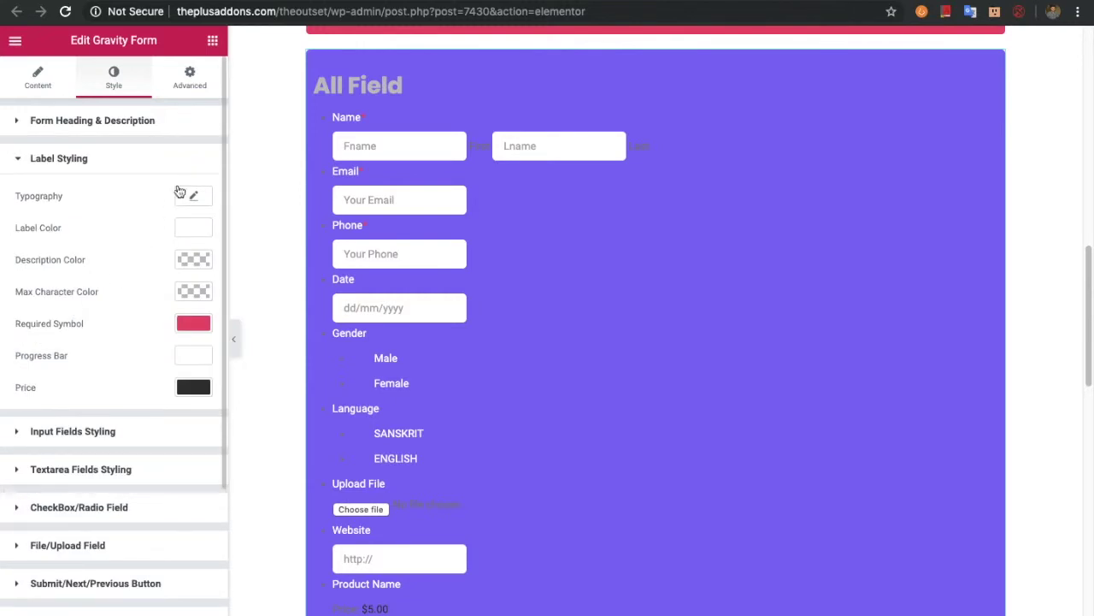
# Set the required symbol colour to magenta #ca48c1 and the progress bar to light grey #cecece
pyautogui.click(202, 196)
pyautogui.click(203, 196)
pyautogui.click(194, 260)
pyautogui.click(195, 261)
pyautogui.click(186, 322)
pyautogui.click(143, 375)
pyautogui.click(199, 324)
pyautogui.click(193, 357)
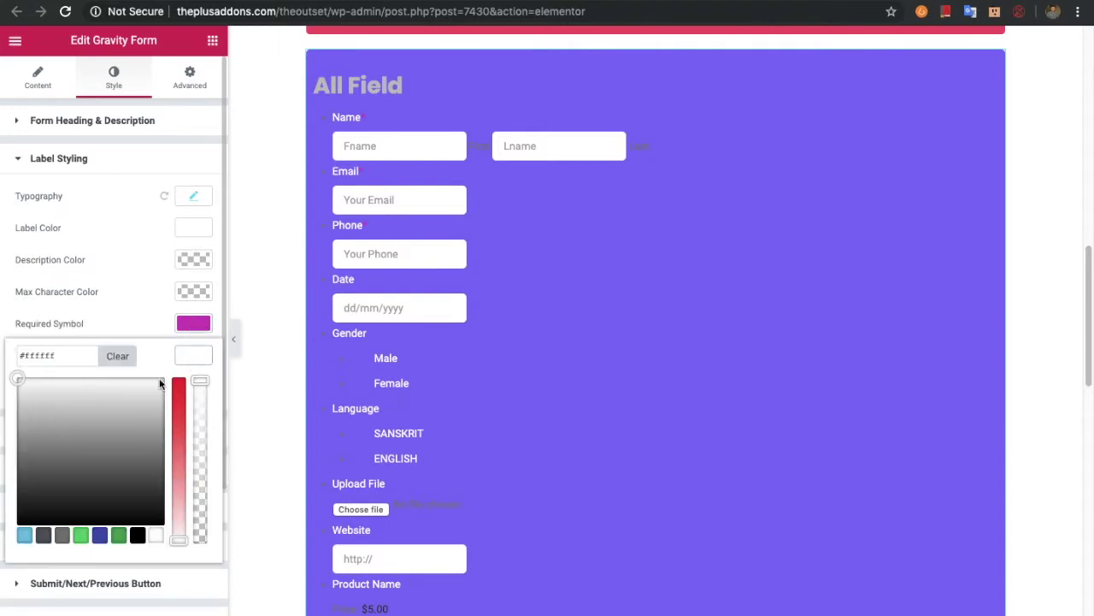
pyautogui.click(138, 407)
pyautogui.click(181, 355)
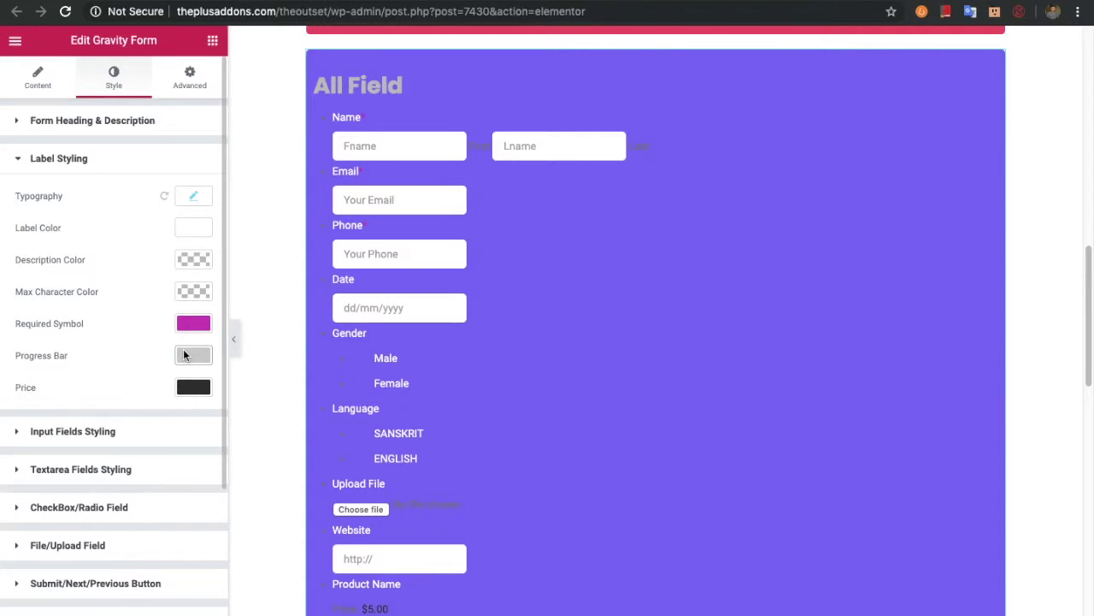
# Make the price, shipping and total amounts crimson #c42753
pyautogui.scroll(-1, 117, 379)
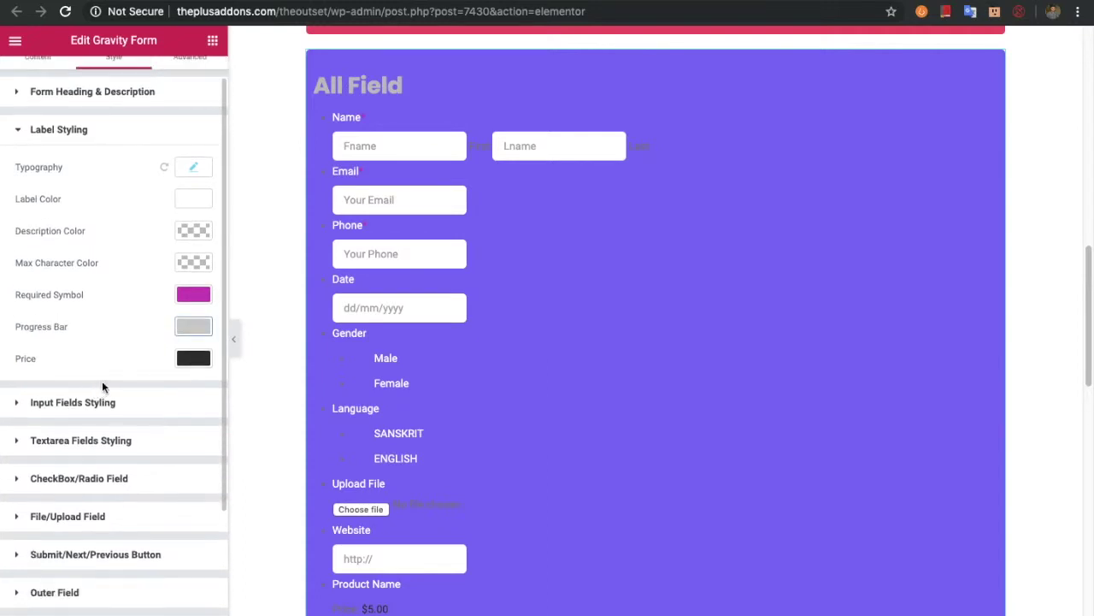
pyautogui.click(182, 361)
pyautogui.click(182, 360)
pyautogui.click(182, 361)
pyautogui.click(106, 425)
pyautogui.scroll(-3, 542, 483)
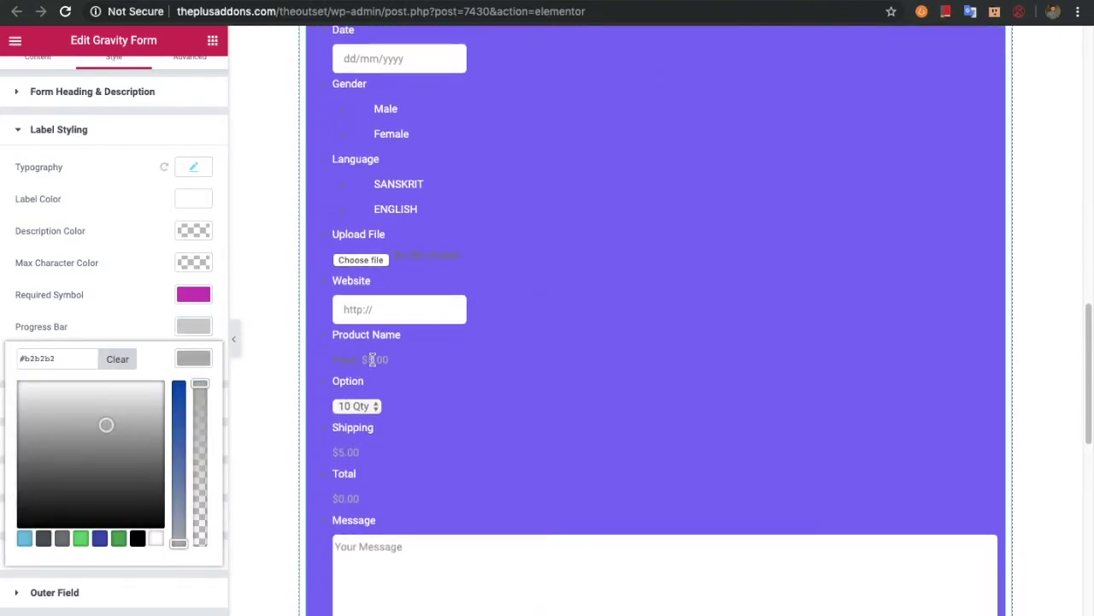
pyautogui.moveTo(89, 414); pyautogui.dragTo(186, 375)
pyautogui.moveTo(179, 427); pyautogui.dragTo(192, 511)
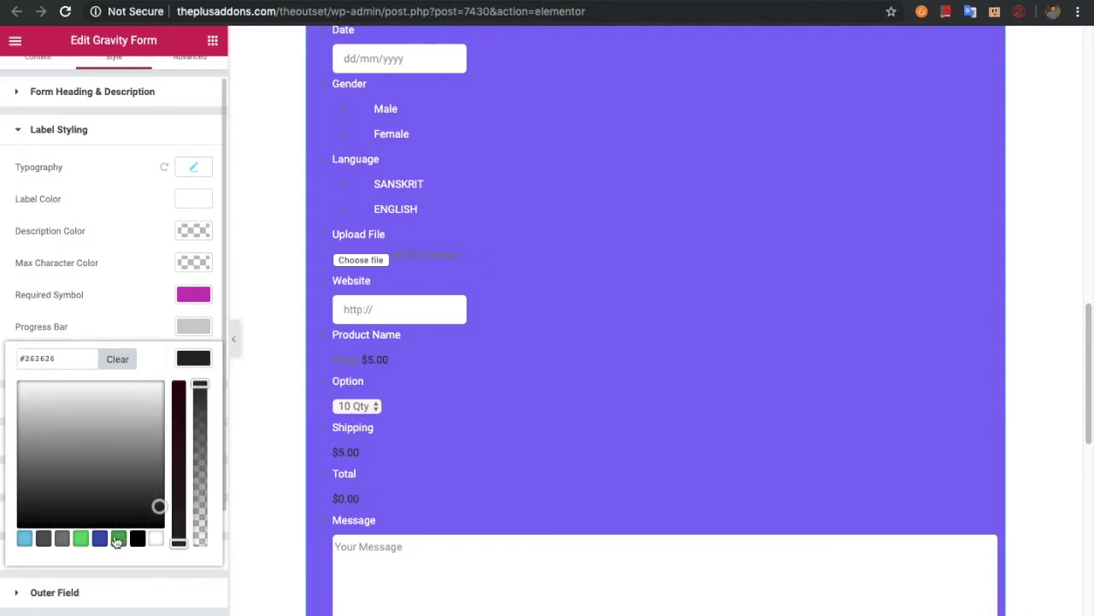
pyautogui.click(118, 537)
pyautogui.moveTo(117, 447); pyautogui.dragTo(158, 415)
pyautogui.click(193, 359)
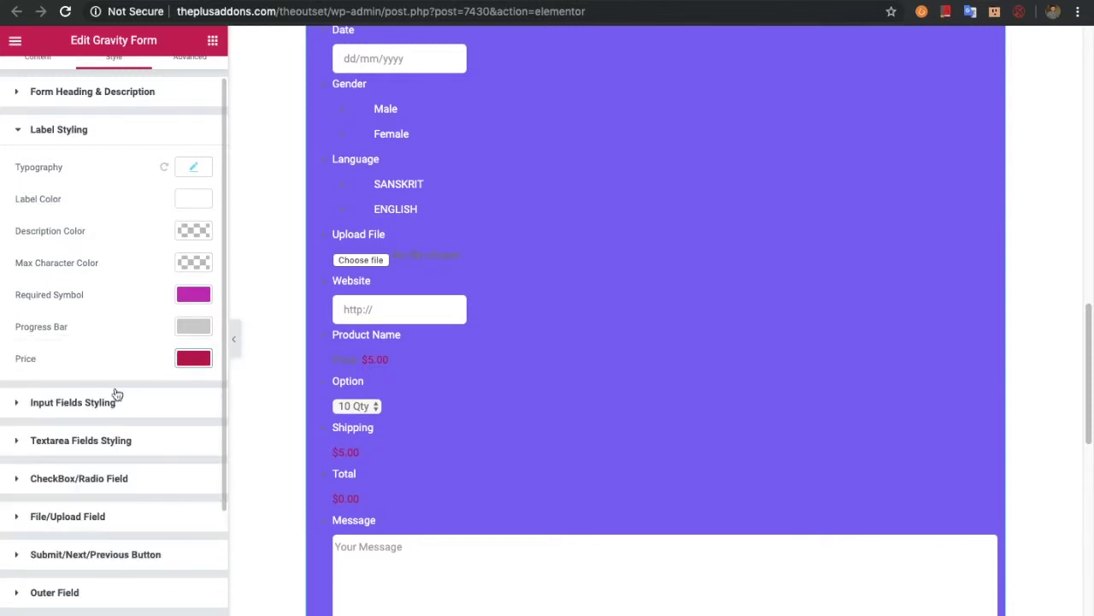
pyautogui.click(73, 402)
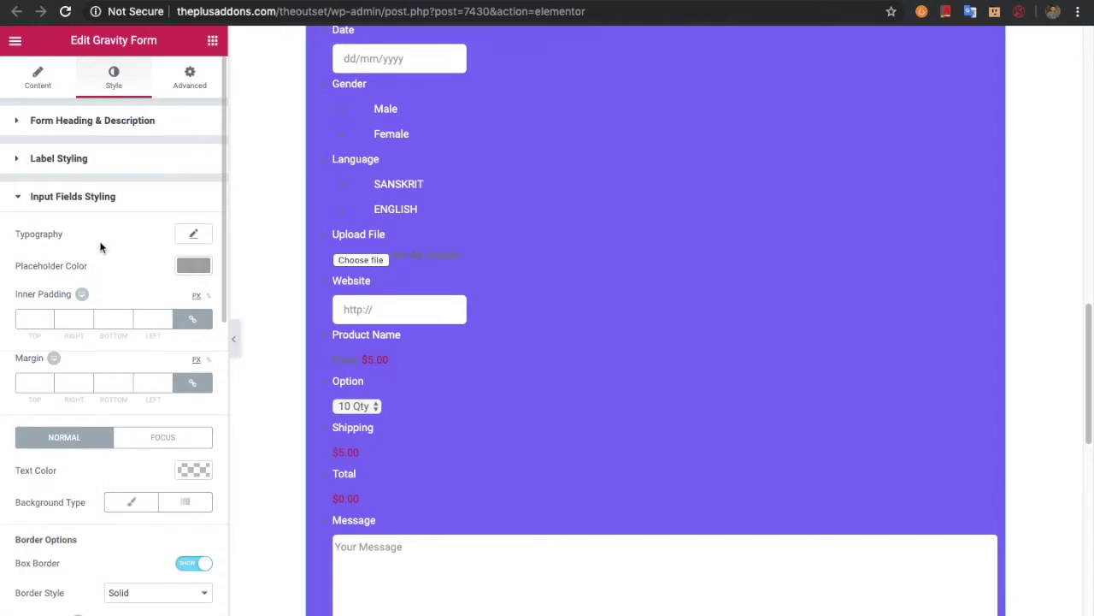
# Set the input fields' placeholder colour to dark grey
pyautogui.click(194, 235)
pyautogui.click(194, 236)
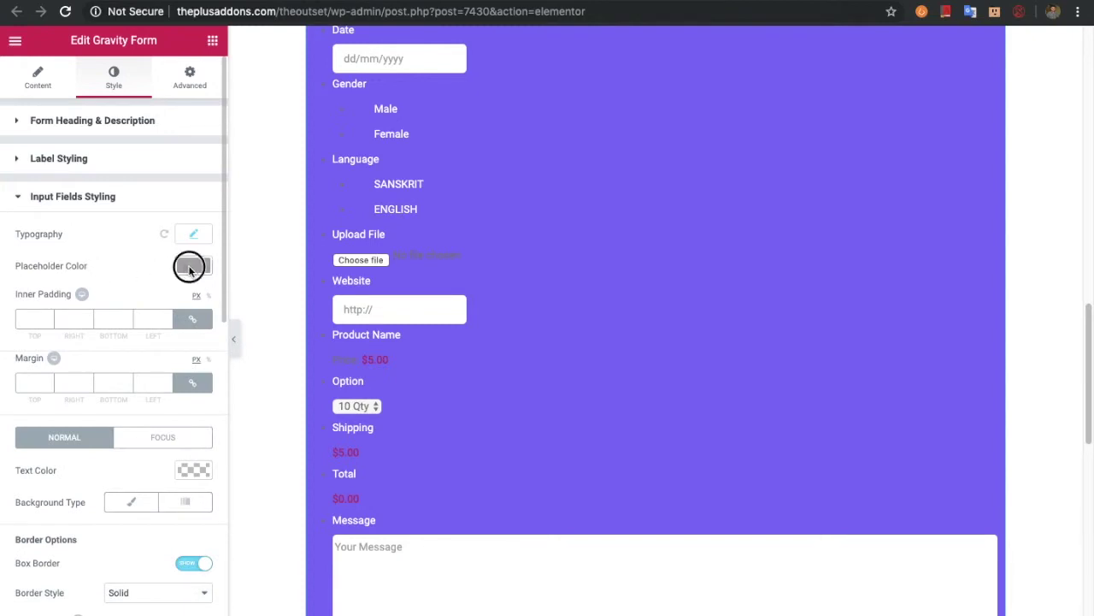
pyautogui.click(192, 264)
pyautogui.moveTo(124, 354); pyautogui.dragTo(34, 282)
pyautogui.moveTo(92, 322); pyautogui.dragTo(151, 379)
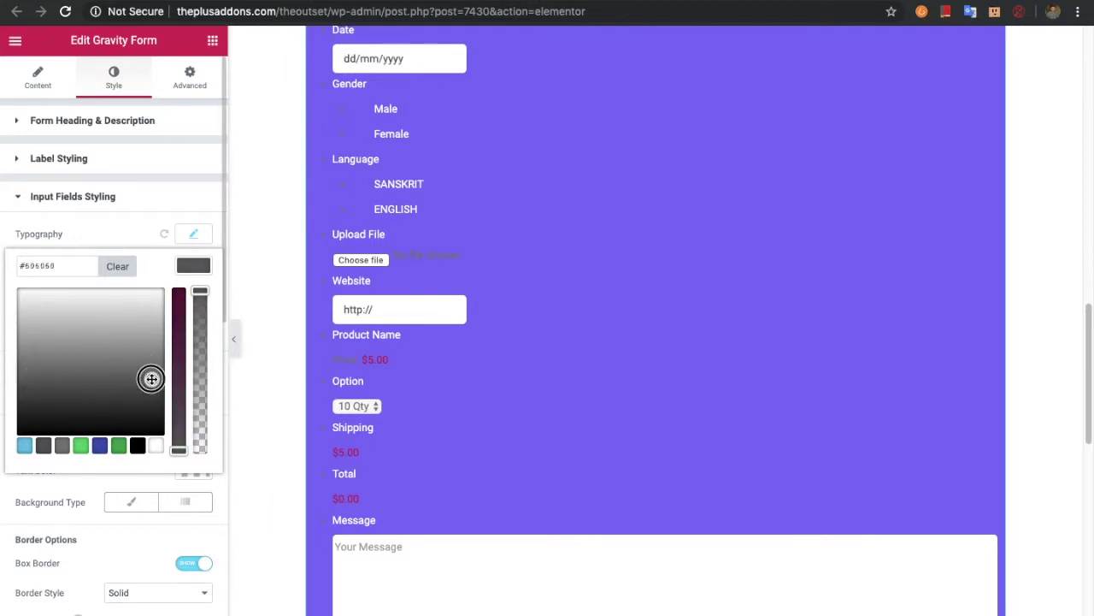
pyautogui.click(195, 268)
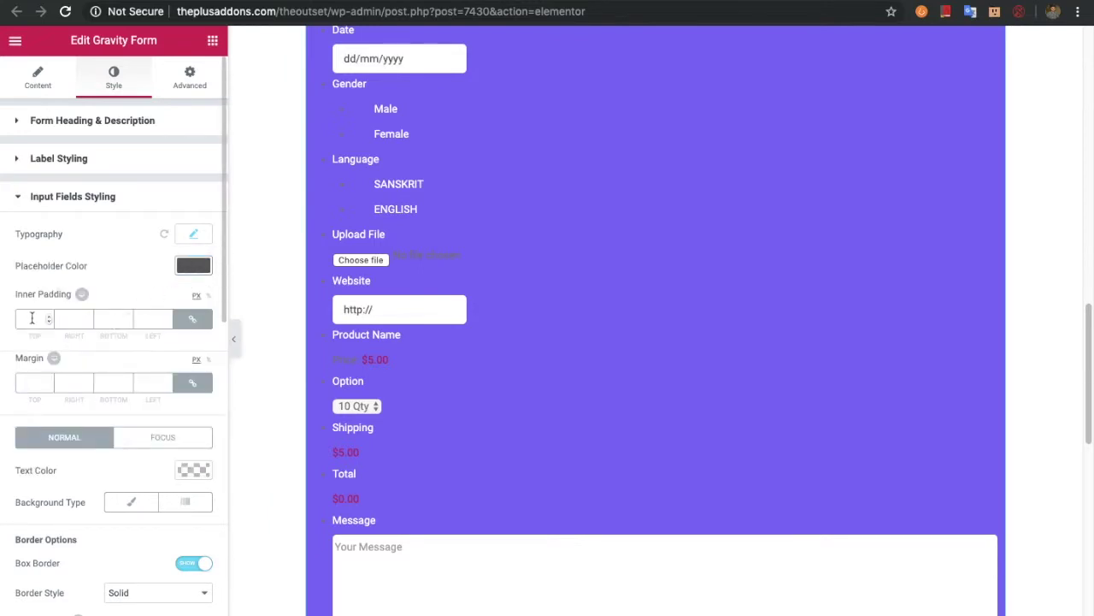
# Review input field margin, border and box shadow in Normal and Focus states, leaving them unchanged
pyautogui.click(36, 382)
pyautogui.scroll(-5, 145, 419)
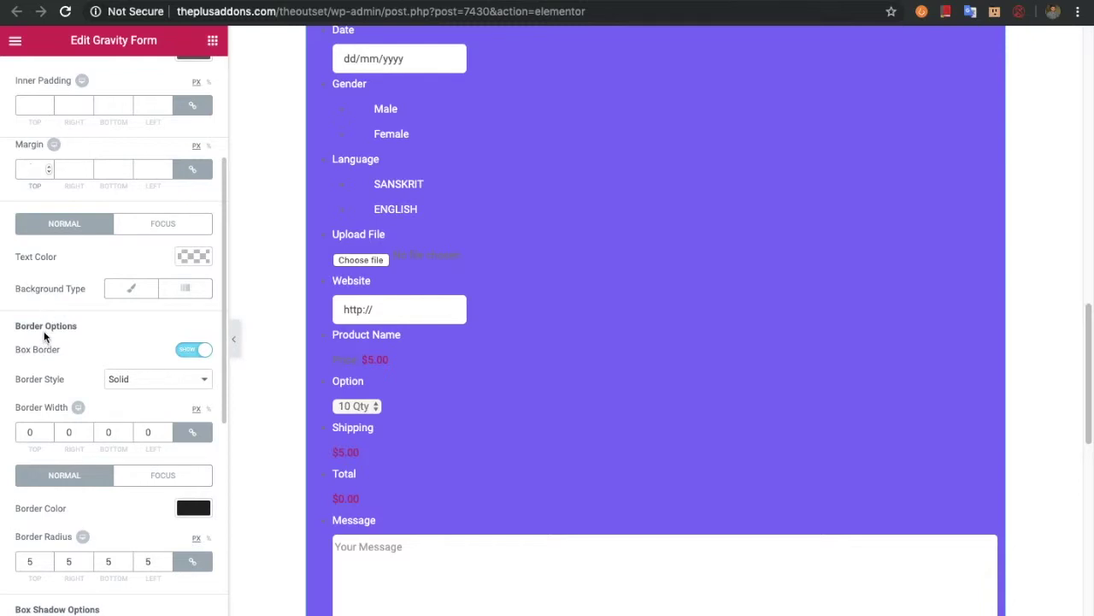
pyautogui.scroll(-2, 31, 410)
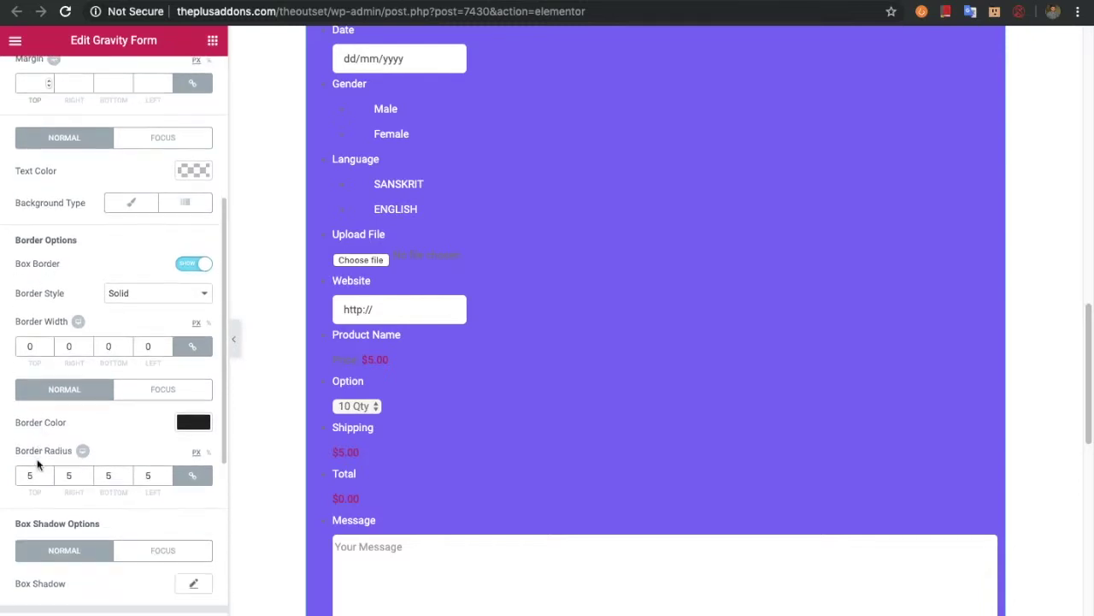
pyautogui.scroll(-1, 76, 522)
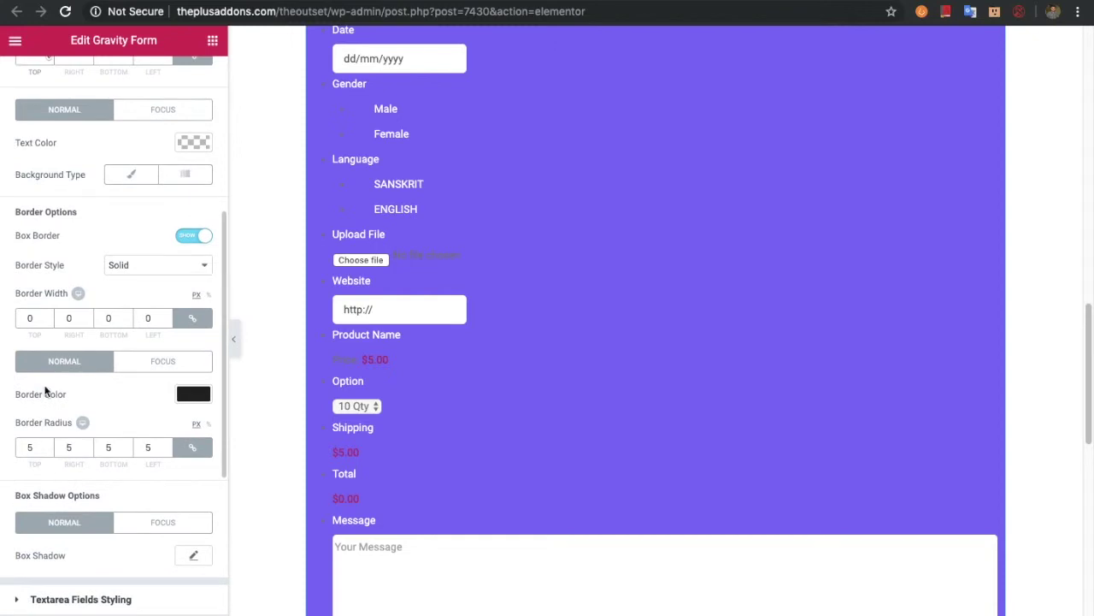
pyautogui.click(152, 111)
pyautogui.click(80, 111)
pyautogui.click(156, 366)
pyautogui.click(152, 525)
pyautogui.click(85, 522)
pyautogui.click(188, 520)
pyautogui.click(99, 526)
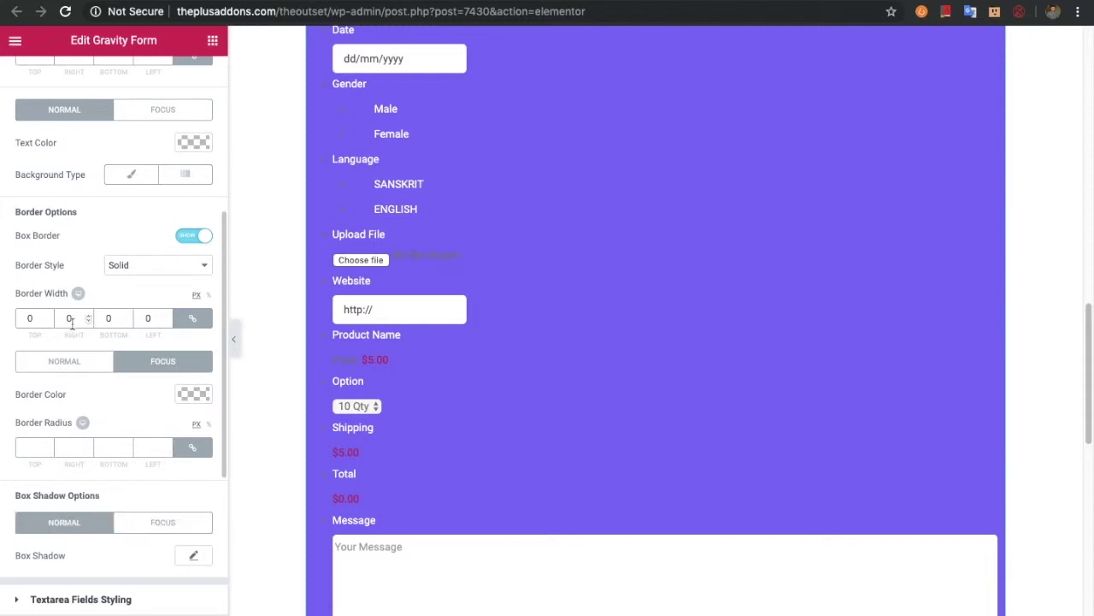
pyautogui.scroll(-2, 89, 336)
pyautogui.scroll(-3, 85, 334)
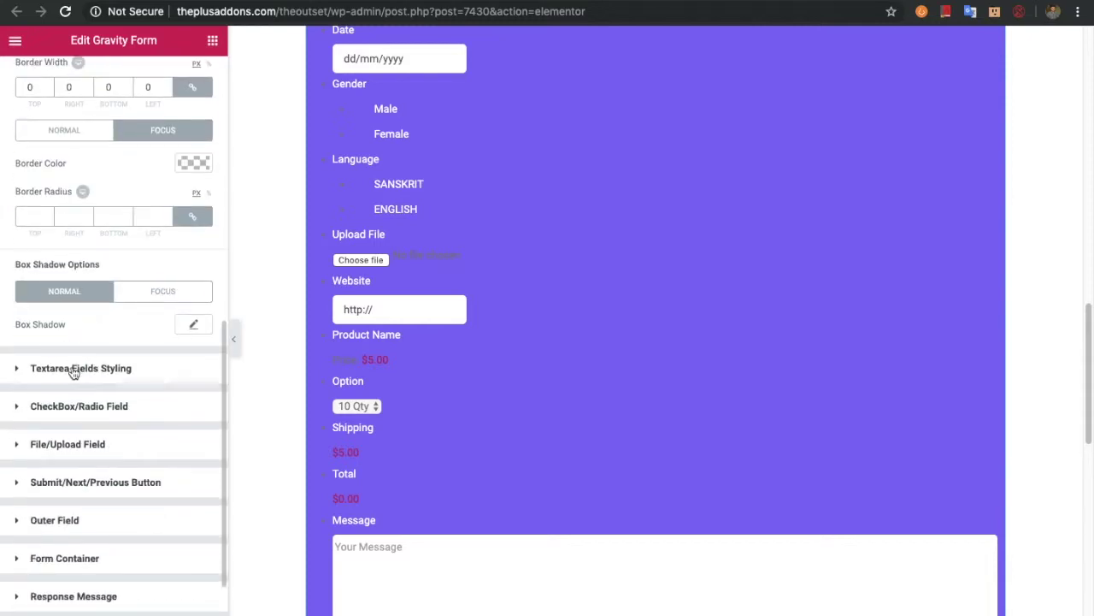
pyautogui.click(75, 369)
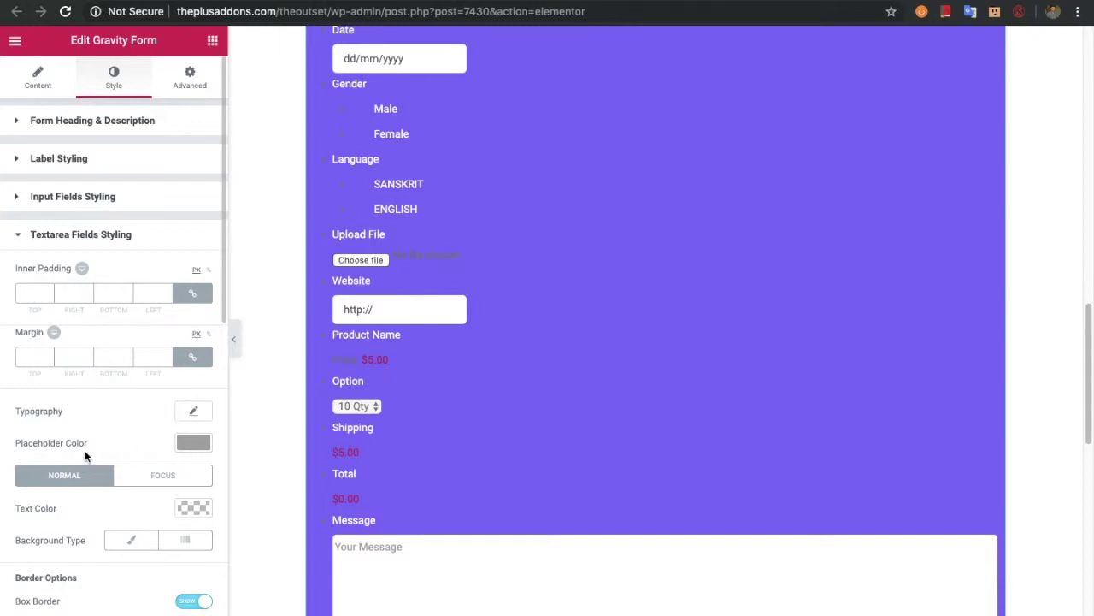
# Review textarea border and box shadow in Normal and Focus states, keeping solid borders and 5 px corners
pyautogui.scroll(-3, 91, 445)
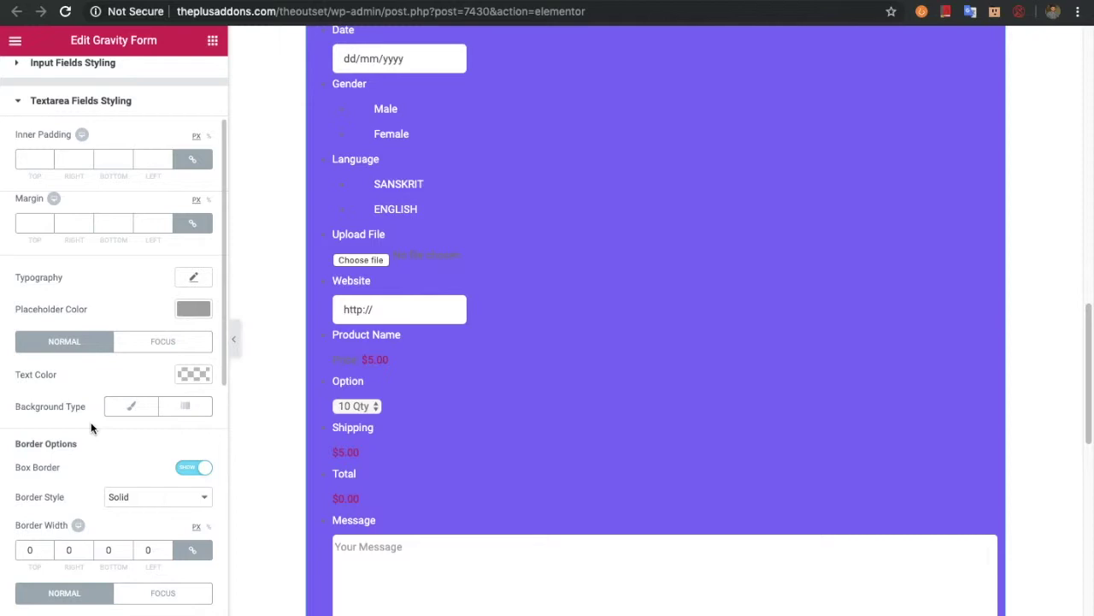
pyautogui.scroll(-1, 91, 428)
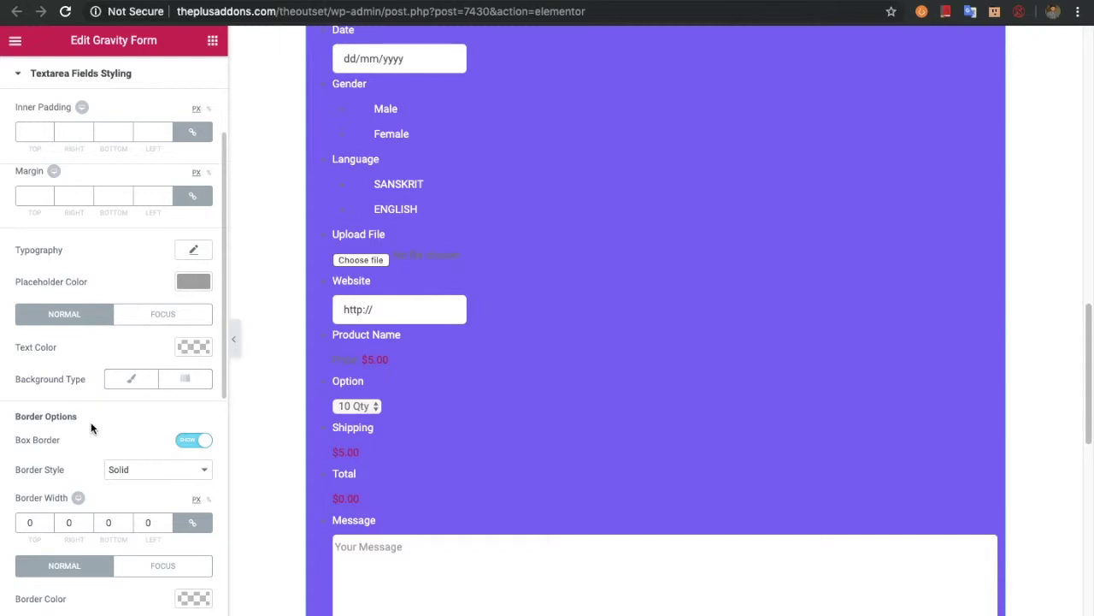
pyautogui.scroll(-1, 40, 433)
pyautogui.scroll(-6, 80, 427)
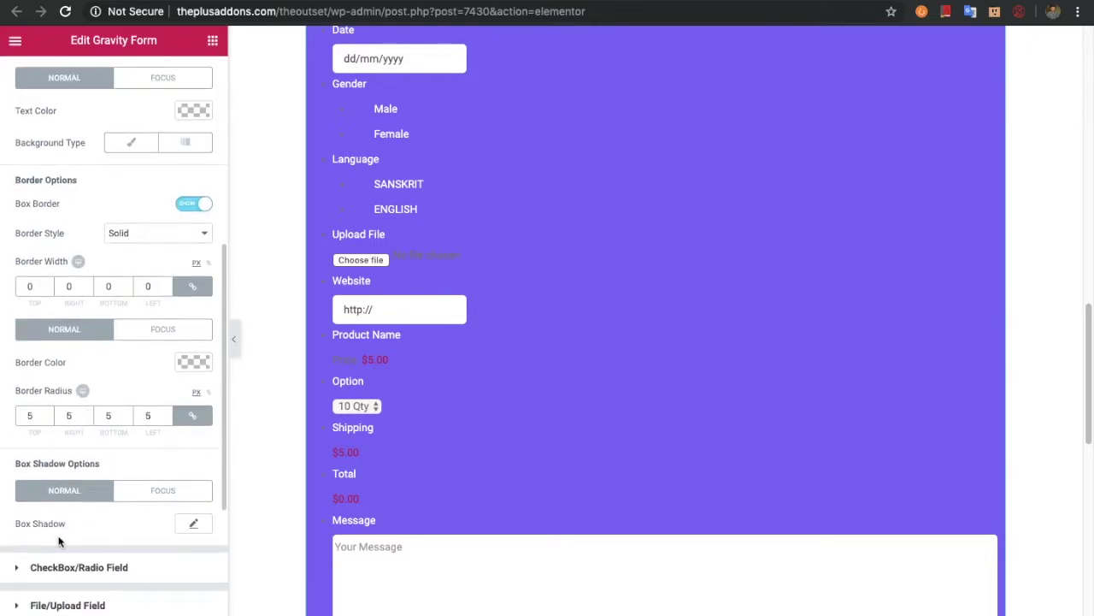
pyautogui.click(160, 77)
pyautogui.click(165, 329)
pyautogui.click(168, 485)
pyautogui.click(65, 487)
pyautogui.click(66, 326)
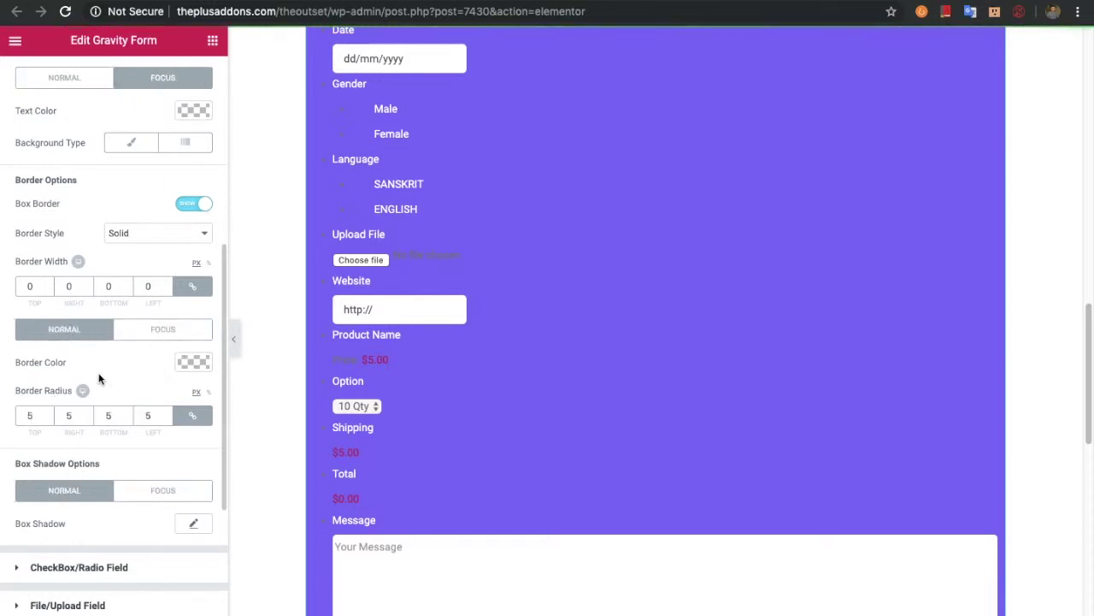
pyautogui.scroll(-2, 119, 403)
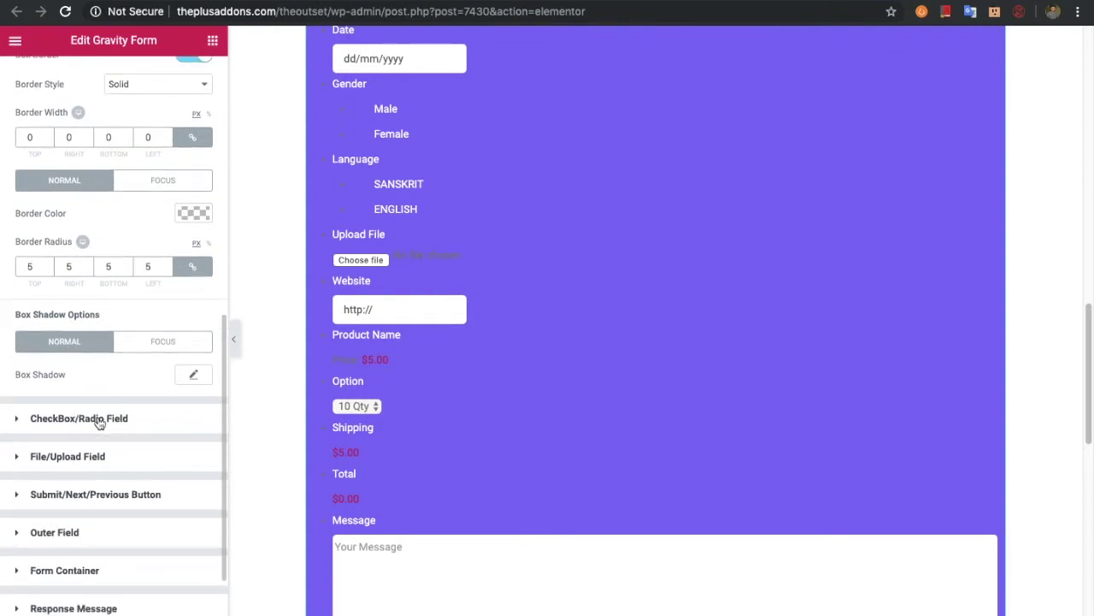
# Set checkbox/radio text size to 18 and icon size to 10, leaving Box Border off
pyautogui.click(99, 421)
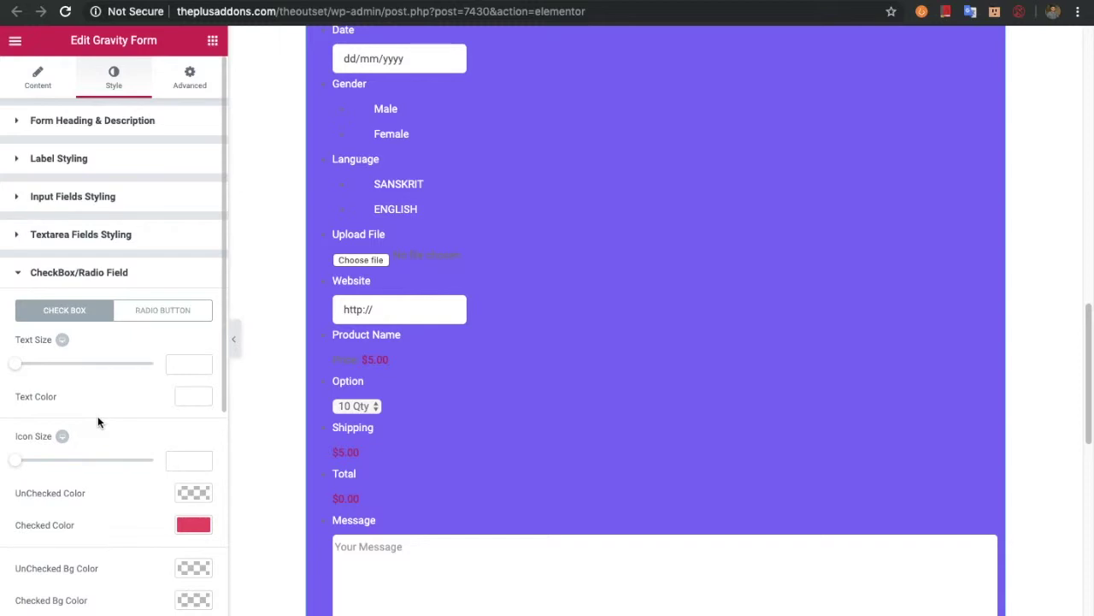
pyautogui.scroll(-2, 97, 416)
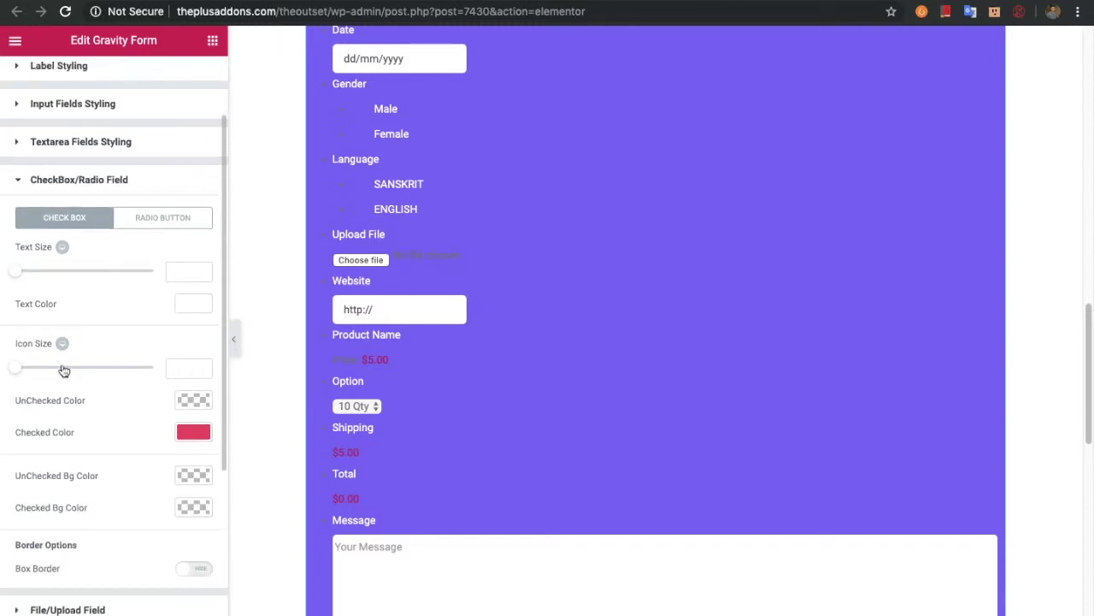
pyautogui.scroll(4, 592, 319)
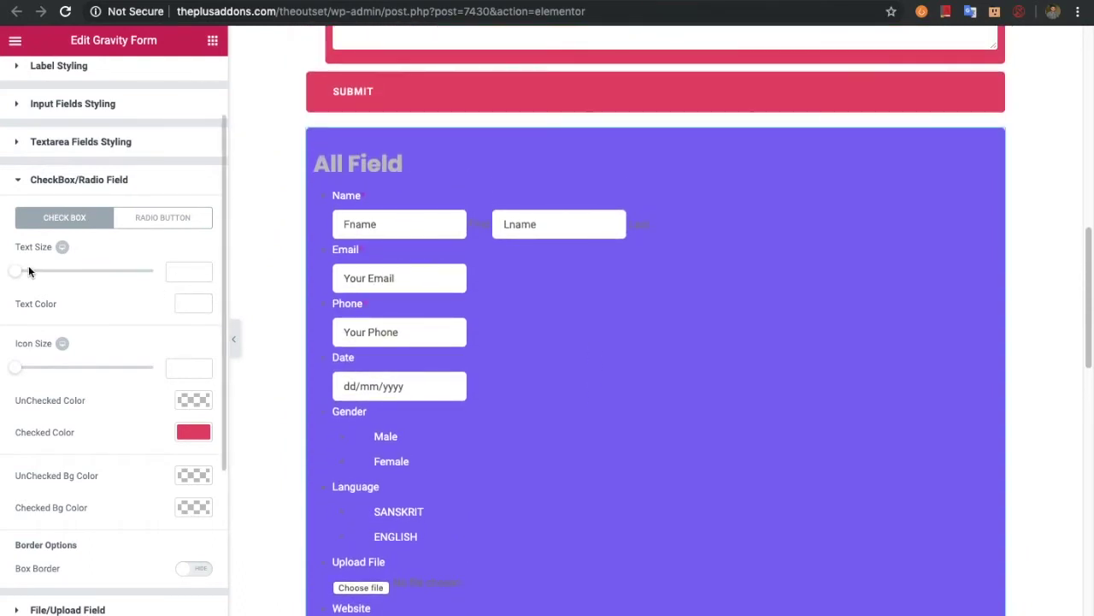
pyautogui.moveTo(18, 272); pyautogui.dragTo(20, 275)
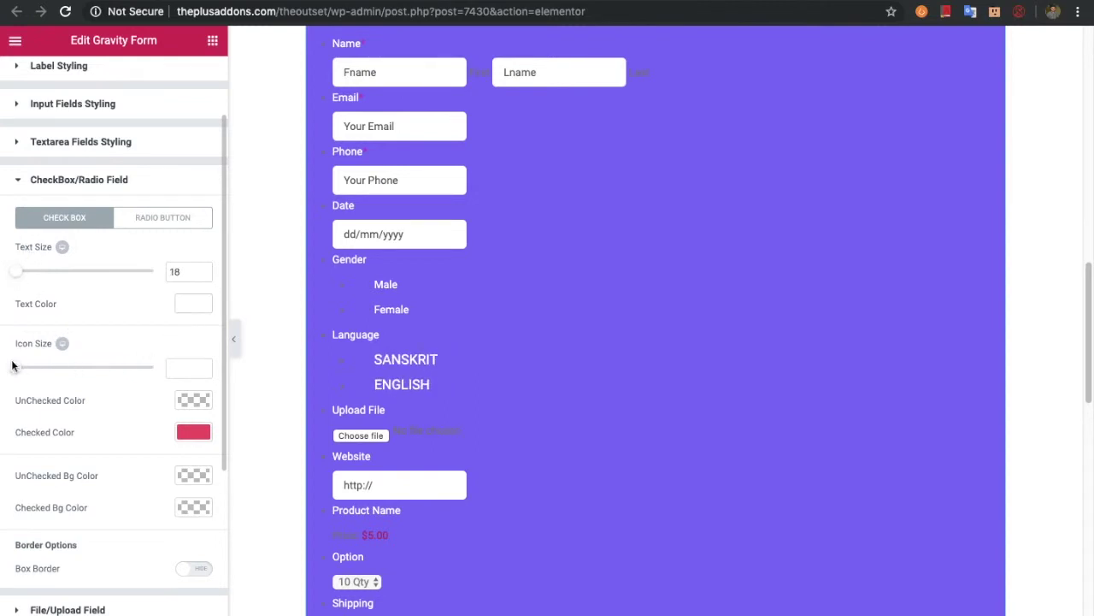
pyautogui.moveTo(16, 368); pyautogui.dragTo(13, 368)
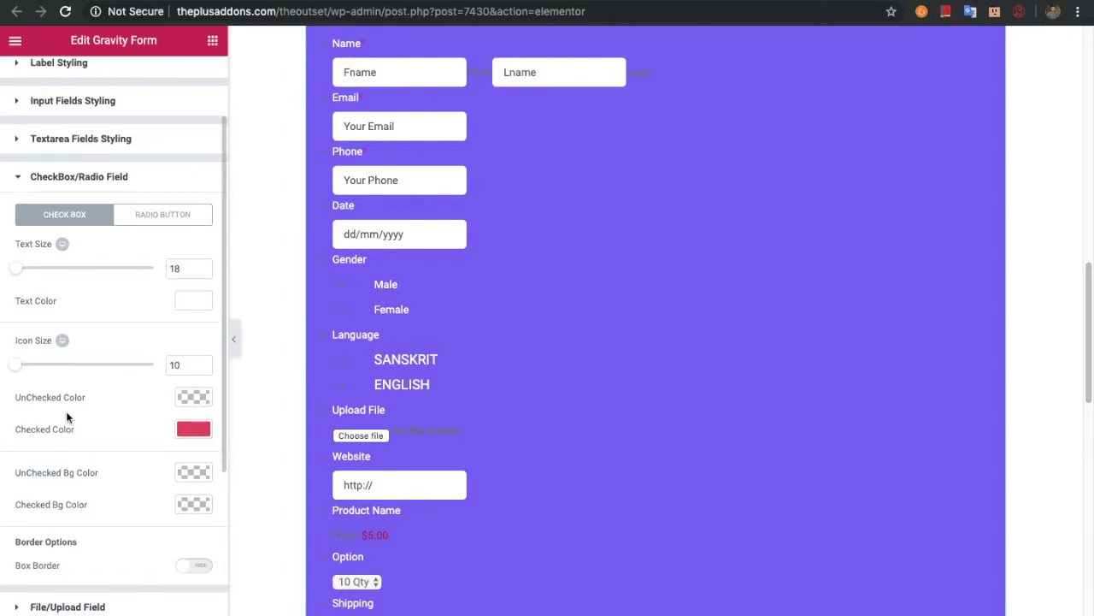
pyautogui.scroll(-1, 66, 409)
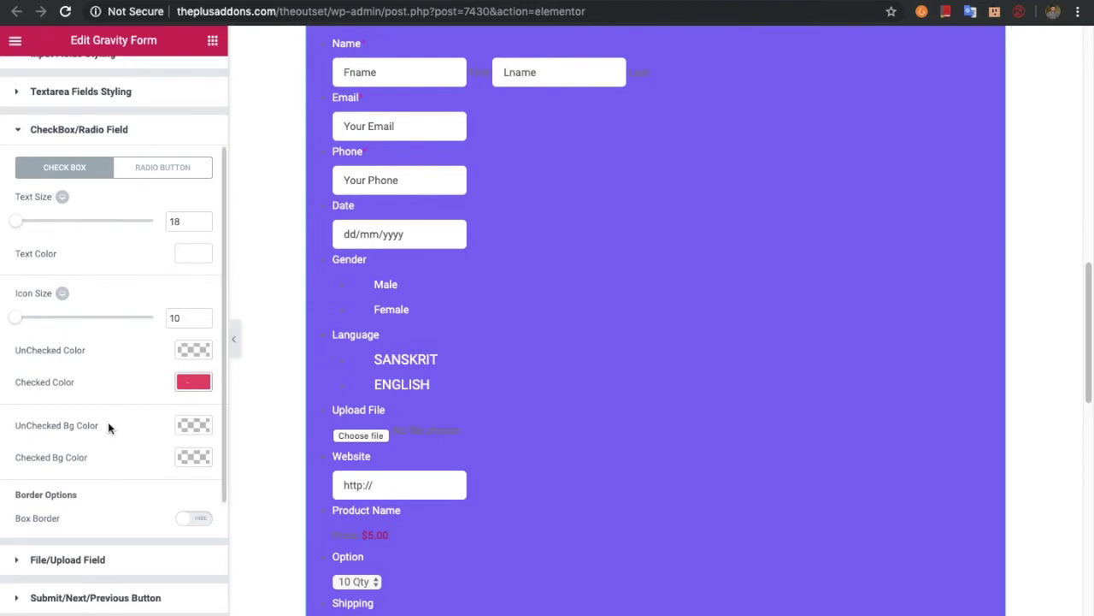
pyautogui.scroll(-1, 102, 448)
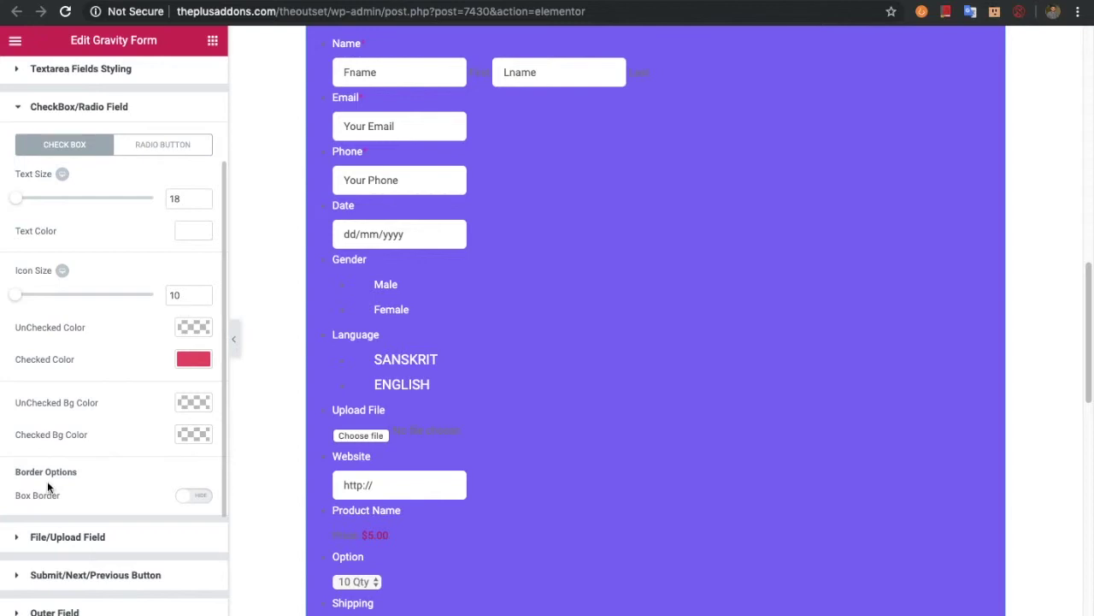
pyautogui.click(198, 499)
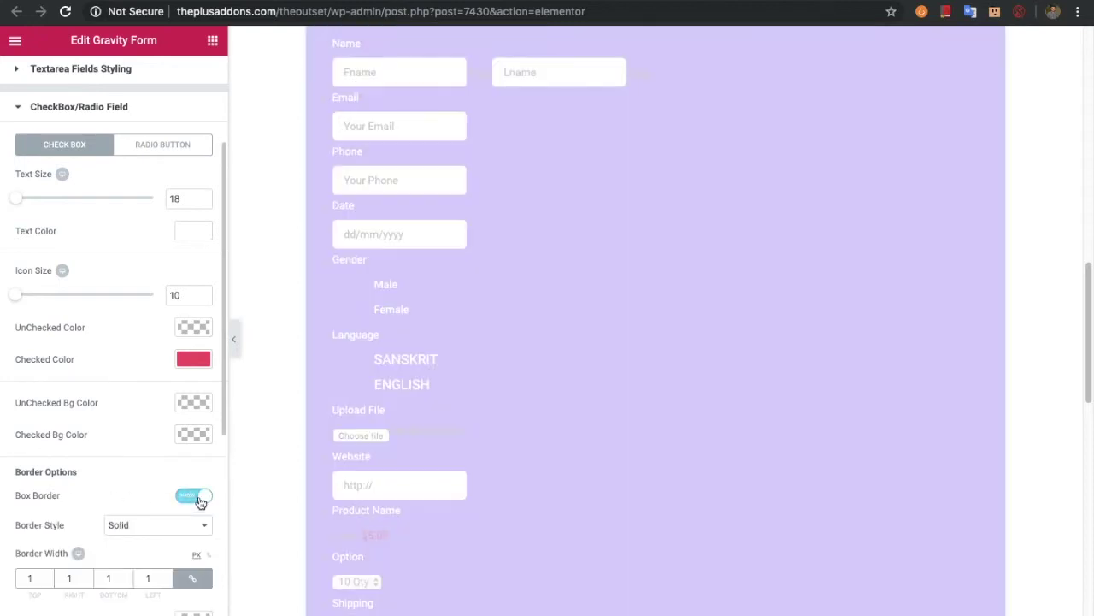
pyautogui.click(198, 500)
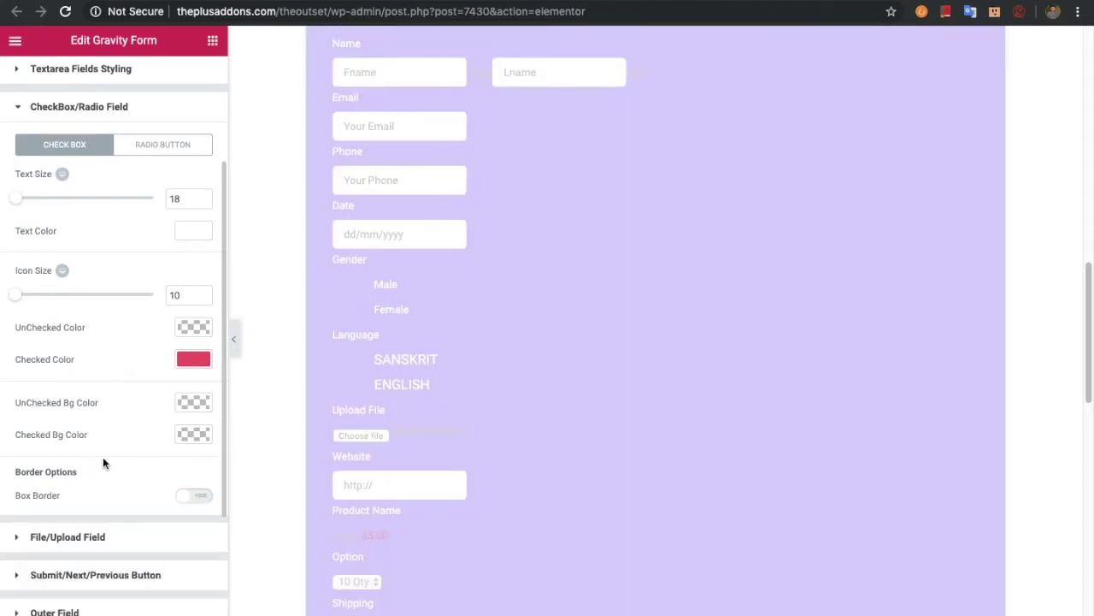
pyautogui.scroll(-1, 103, 504)
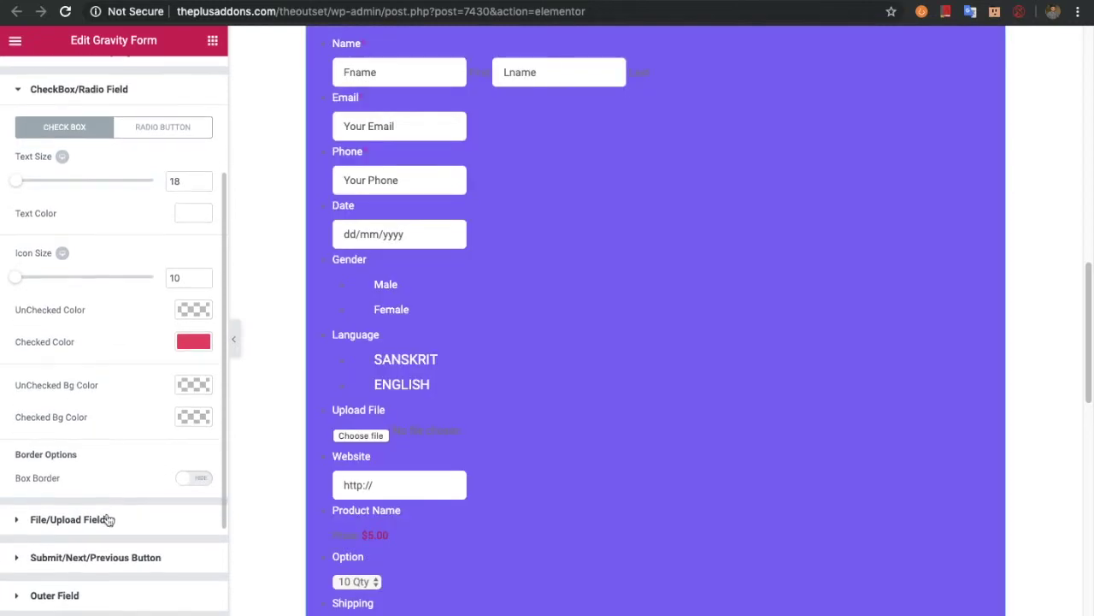
# Inspect the File/Upload Field styling, comparing its Normal and Hover tabs without changes
pyautogui.click(109, 520)
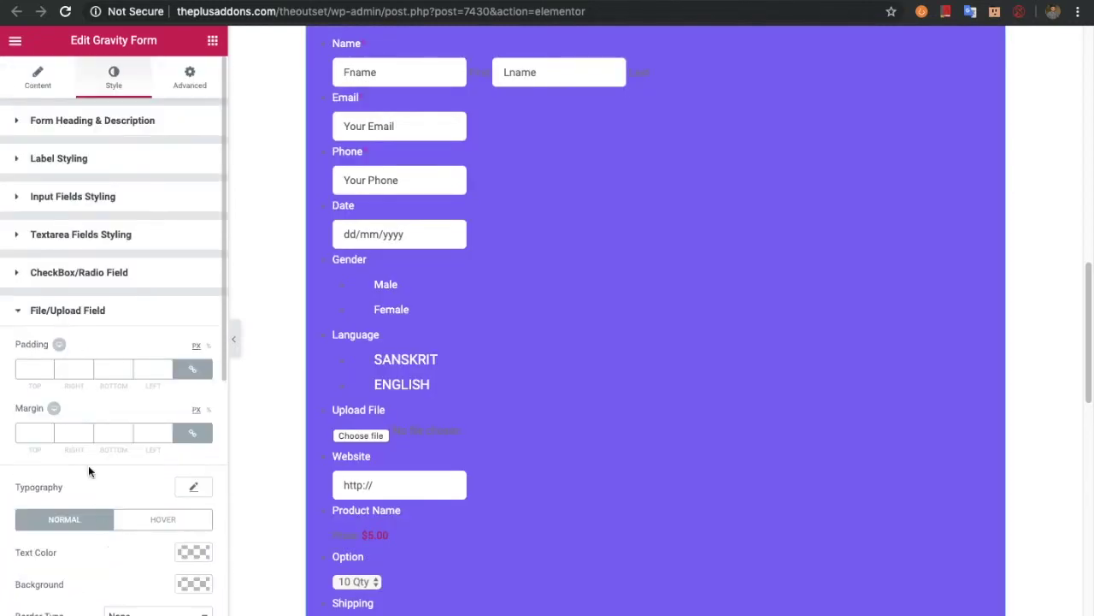
pyautogui.scroll(-2, 450, 402)
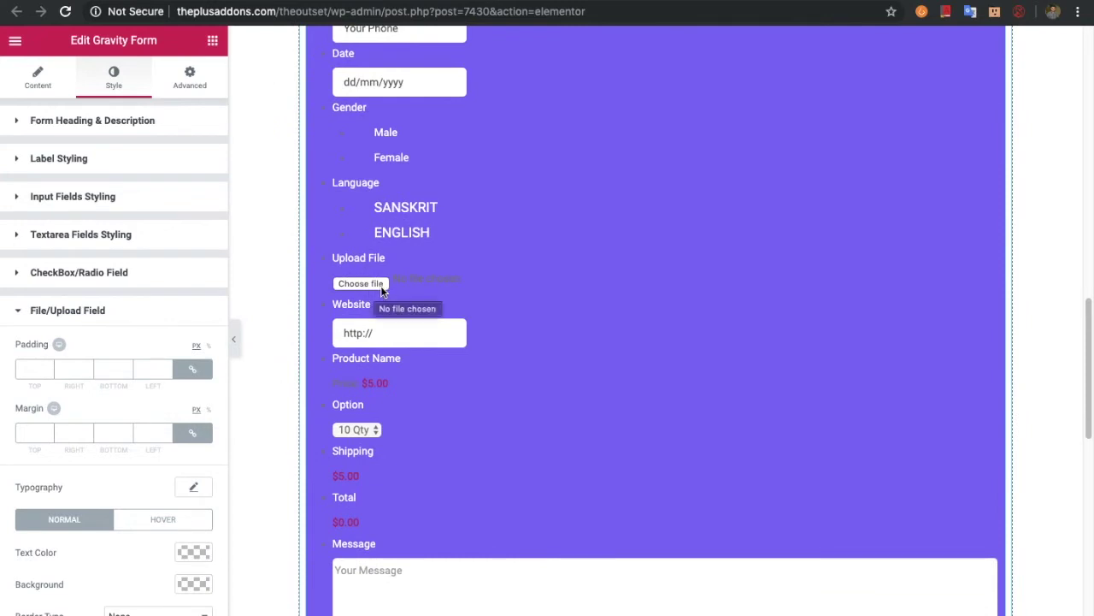
pyautogui.scroll(-2, 51, 407)
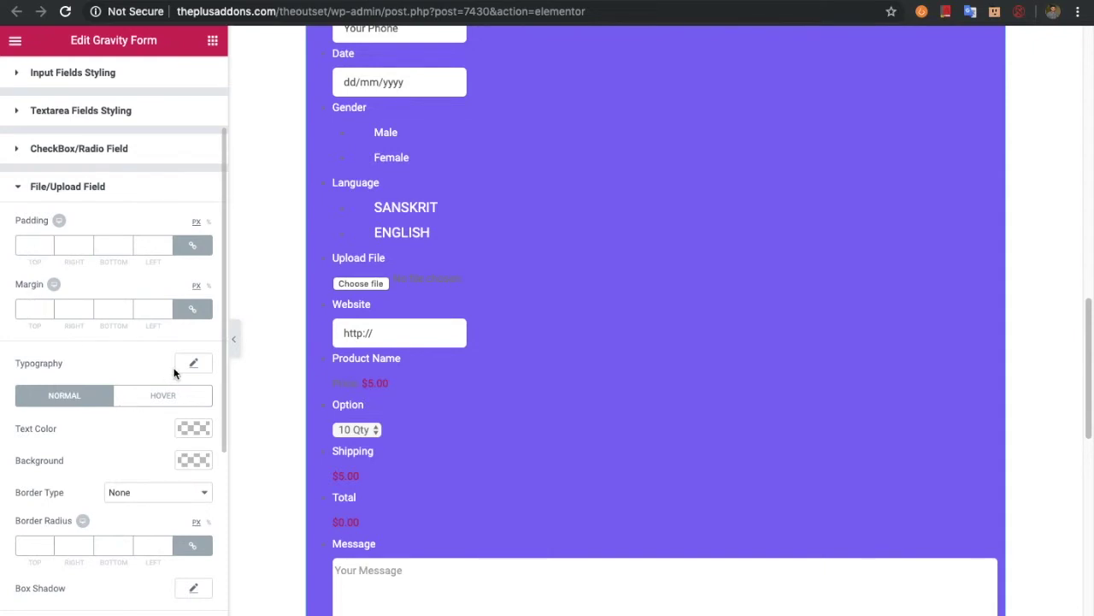
pyautogui.scroll(-1, 71, 401)
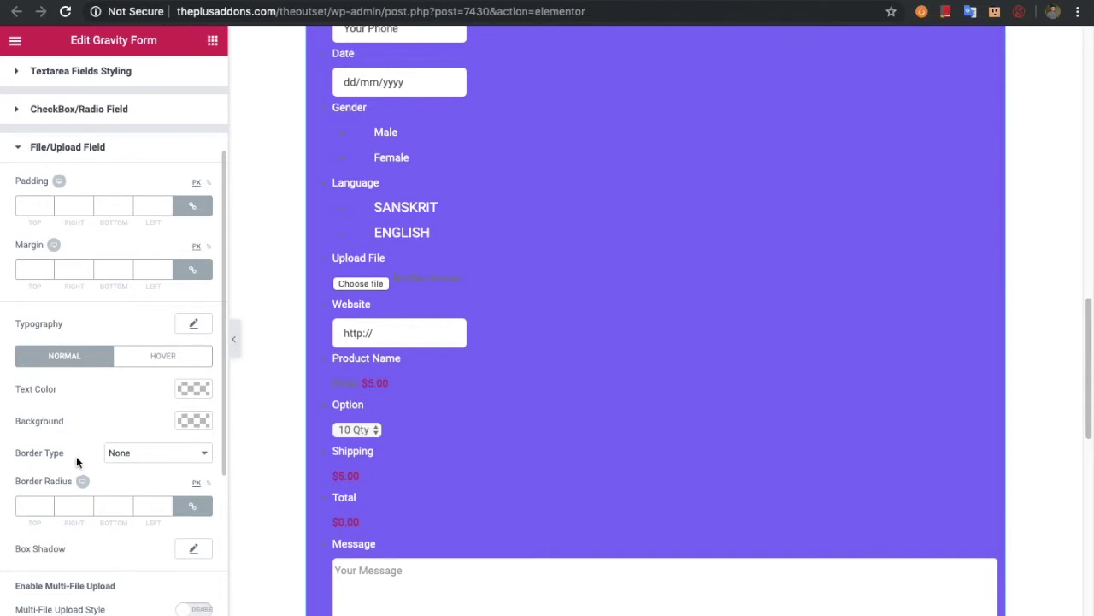
pyautogui.scroll(-2, 74, 462)
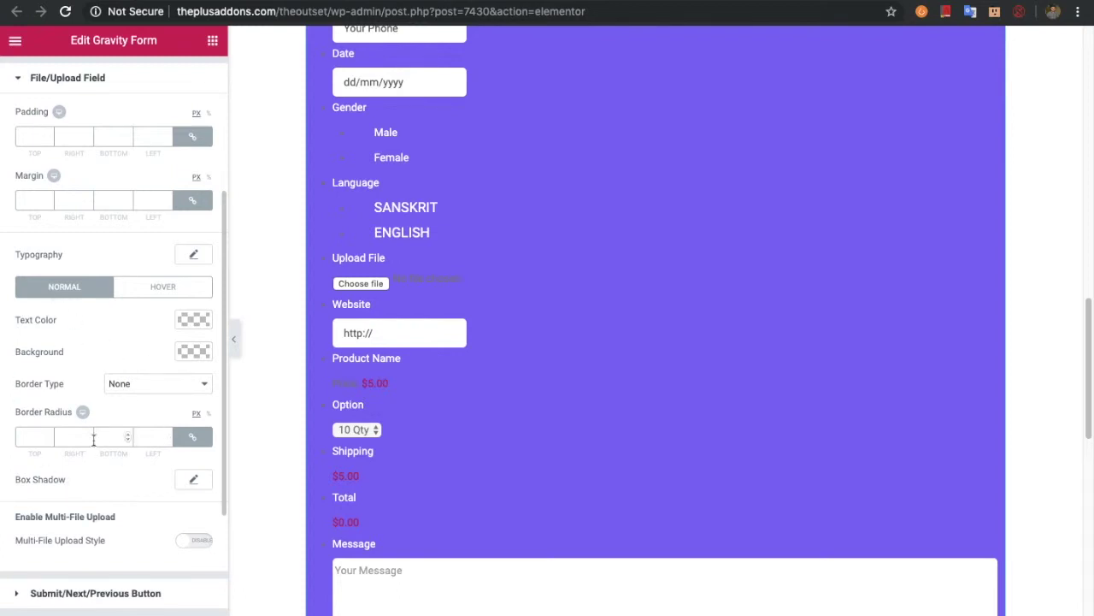
pyautogui.click(156, 293)
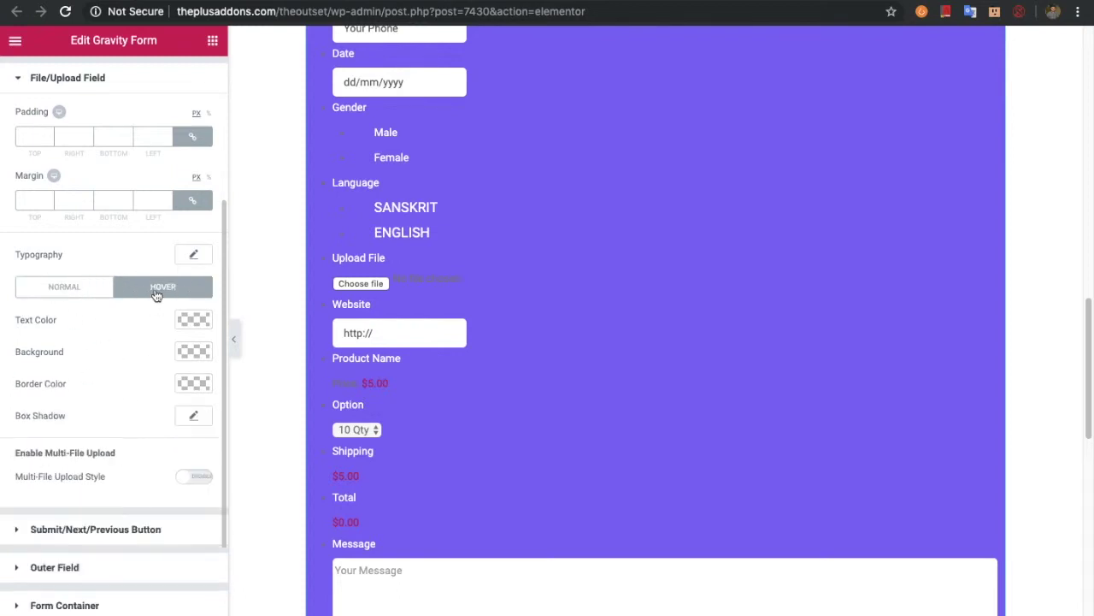
pyautogui.click(74, 286)
pyautogui.click(146, 291)
pyautogui.click(73, 292)
pyautogui.click(132, 298)
pyautogui.click(76, 294)
# Scroll down to the Submit/Next/Previous Button styling section and expand it
pyautogui.scroll(-1, 116, 489)
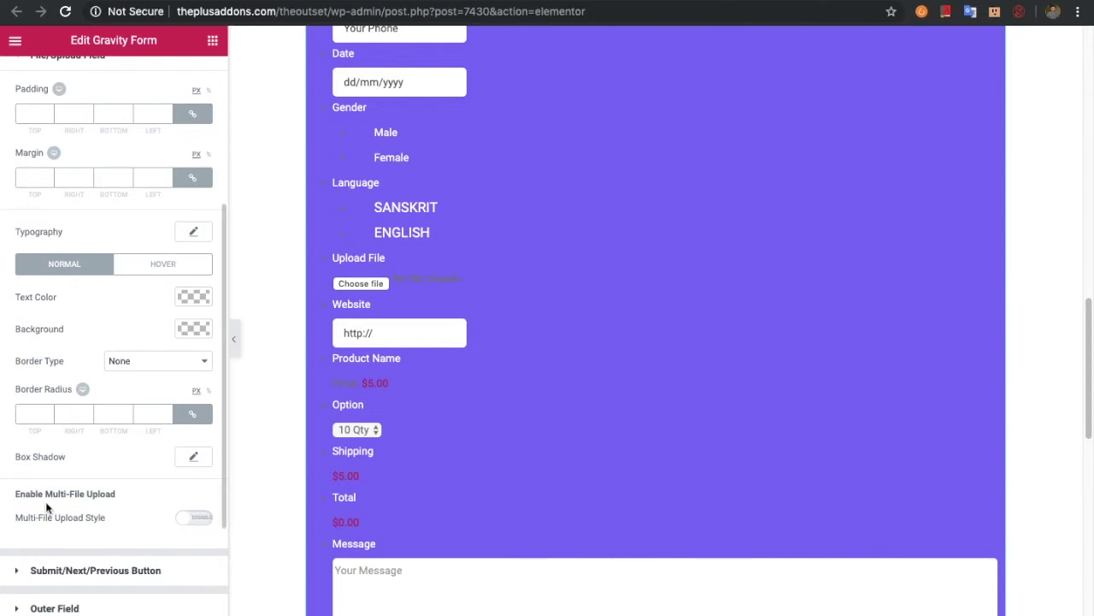
pyautogui.scroll(-2, 115, 499)
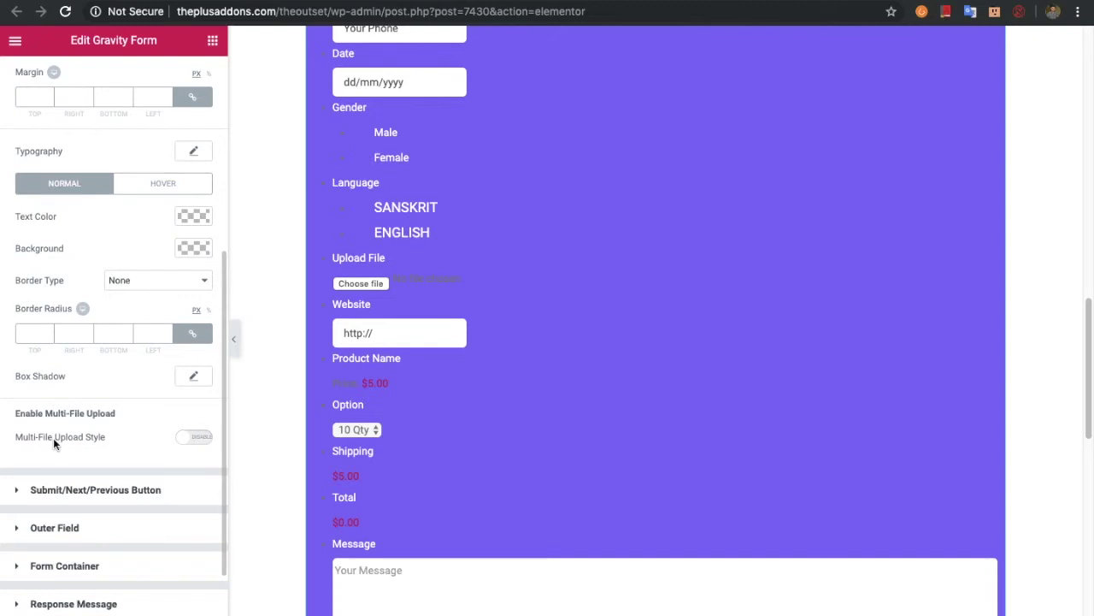
pyautogui.click(105, 490)
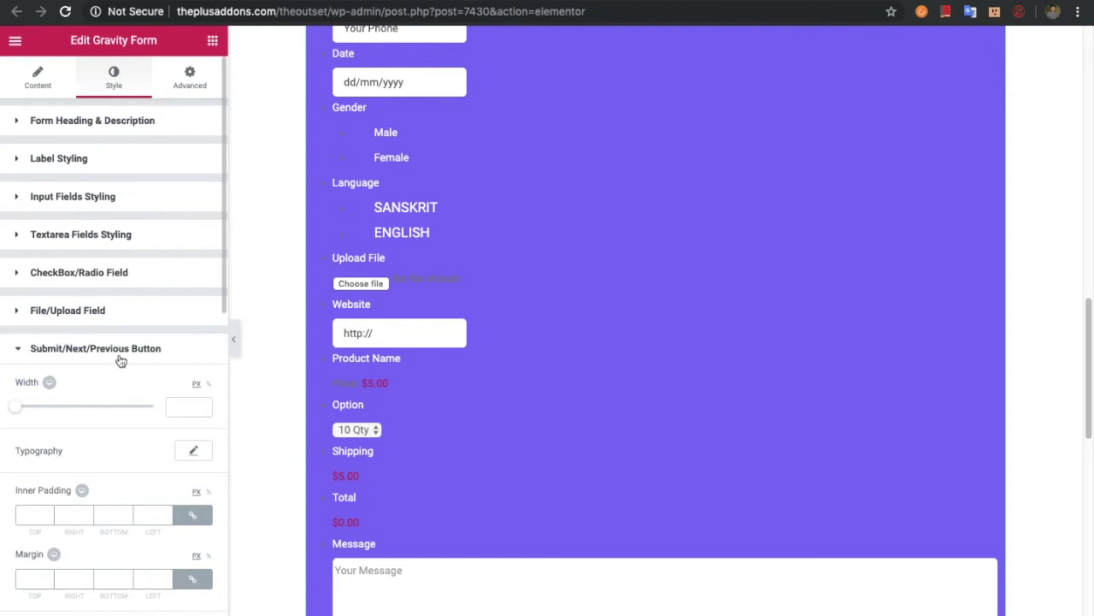
# Adjust the submit button's typography settings
pyautogui.scroll(-1, 111, 380)
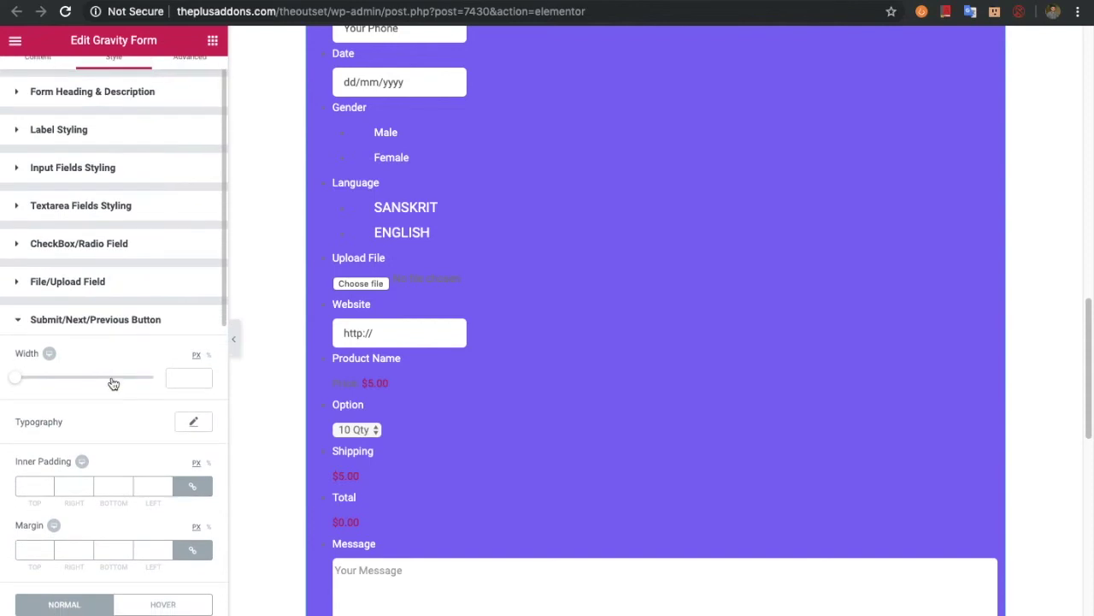
pyautogui.scroll(-1, 86, 377)
pyautogui.scroll(-1, 47, 424)
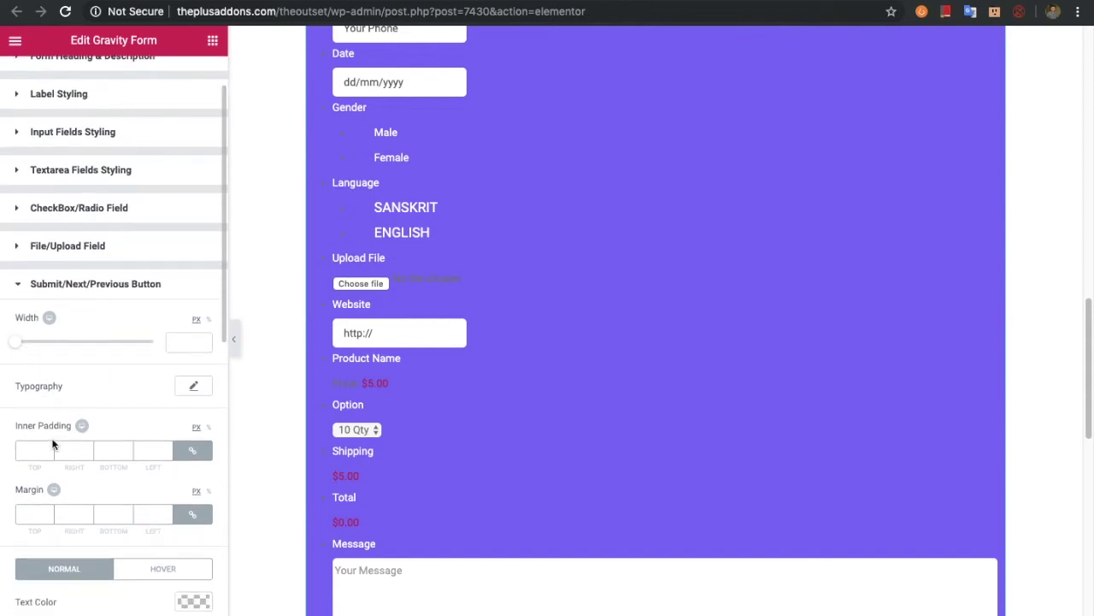
pyautogui.click(193, 387)
pyautogui.click(194, 387)
# Compare the button's Normal and Hover border, shadow and colour settings, keeping solid 5 px corners
pyautogui.scroll(-5, 171, 398)
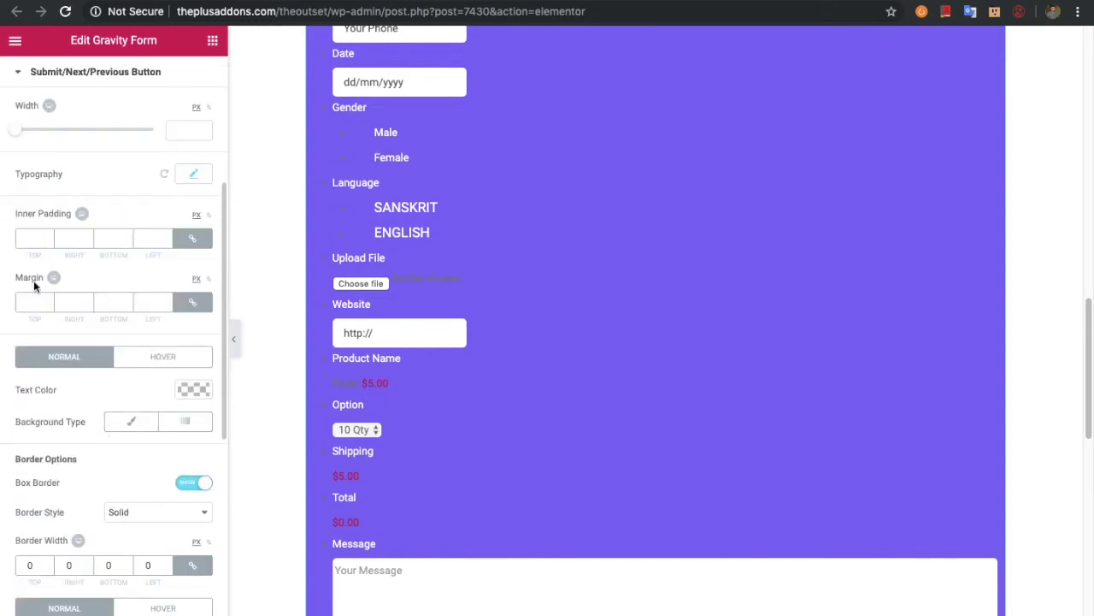
pyautogui.scroll(-1, 47, 398)
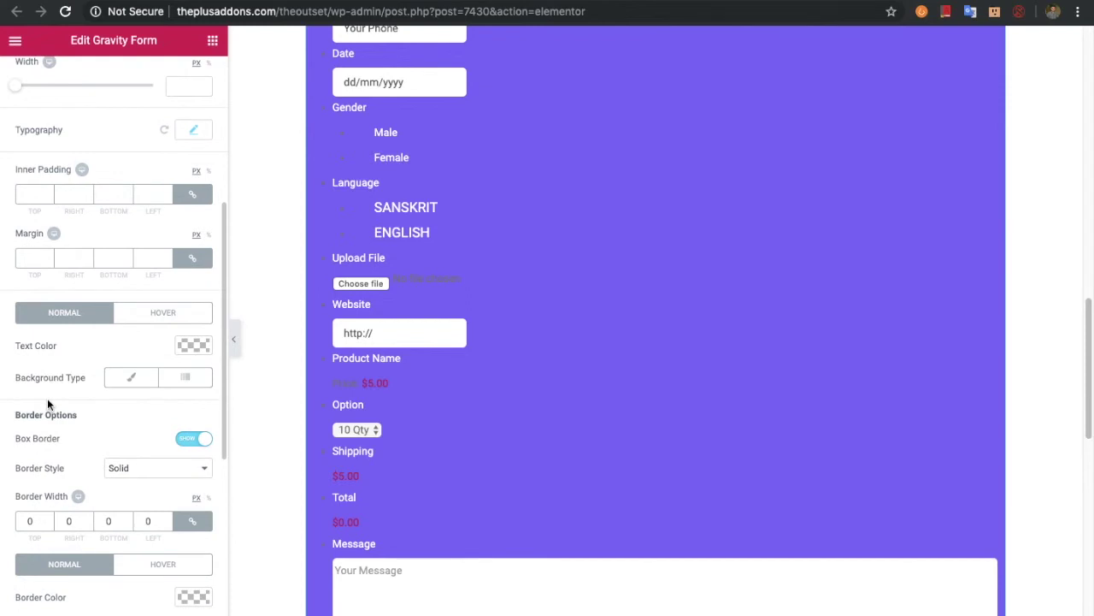
pyautogui.scroll(-2, 47, 404)
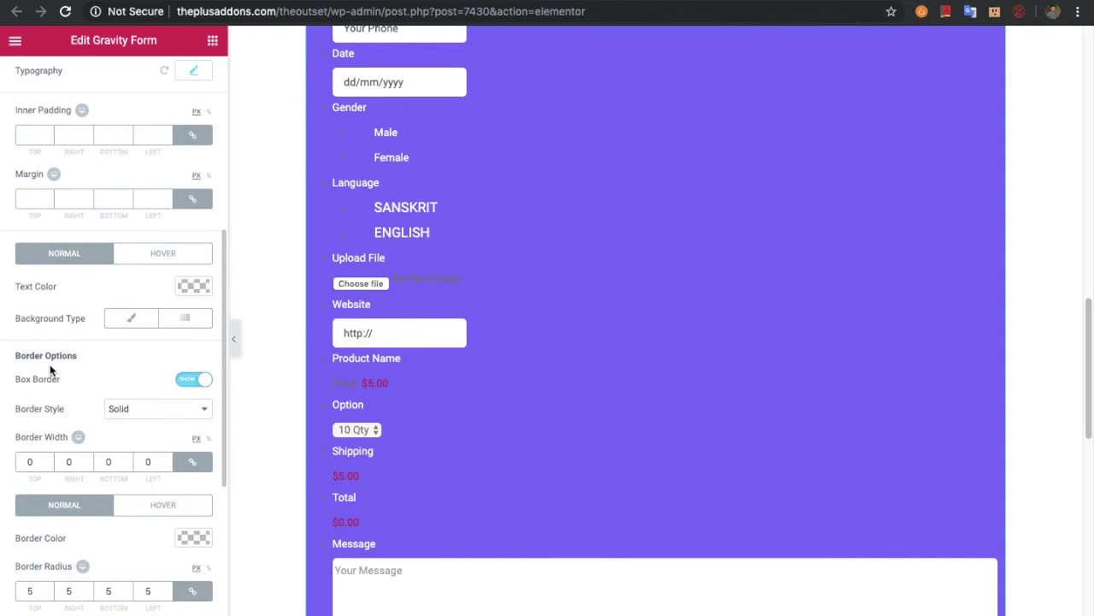
pyautogui.scroll(-2, 50, 370)
pyautogui.scroll(-2, 49, 369)
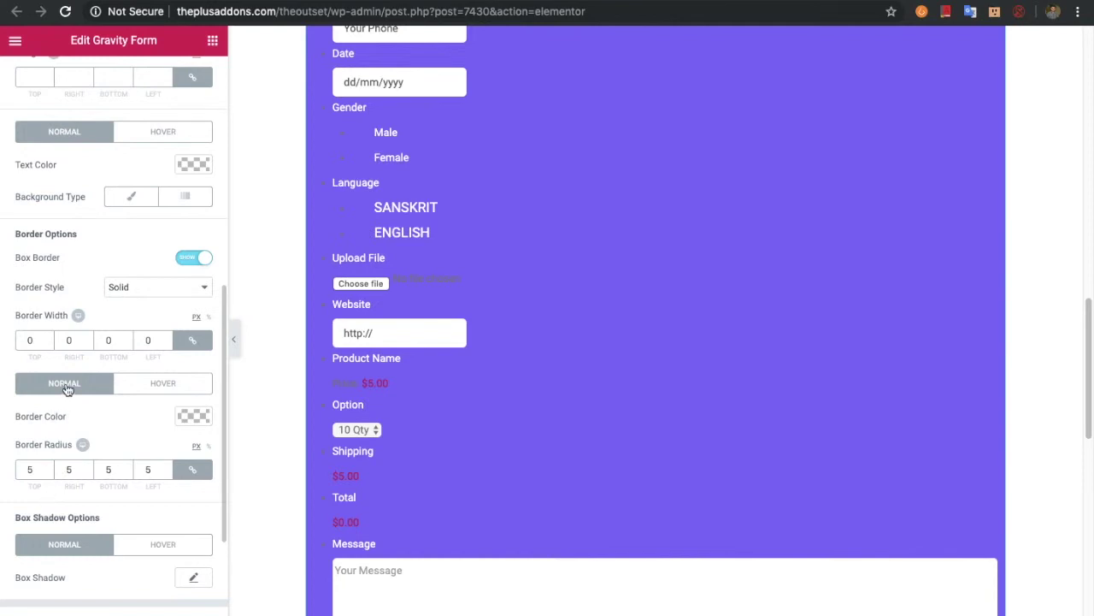
pyautogui.click(126, 390)
pyautogui.click(146, 554)
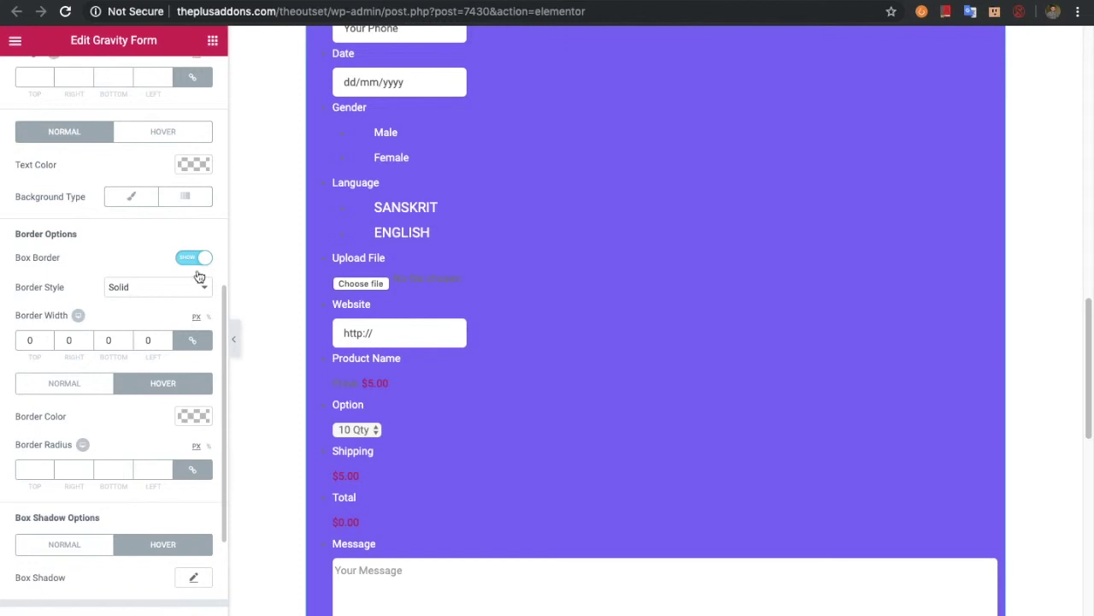
pyautogui.click(149, 137)
pyautogui.click(95, 129)
pyautogui.click(135, 139)
pyautogui.click(79, 132)
pyautogui.scroll(-2, 96, 402)
pyautogui.scroll(-3, 101, 432)
pyautogui.click(90, 466)
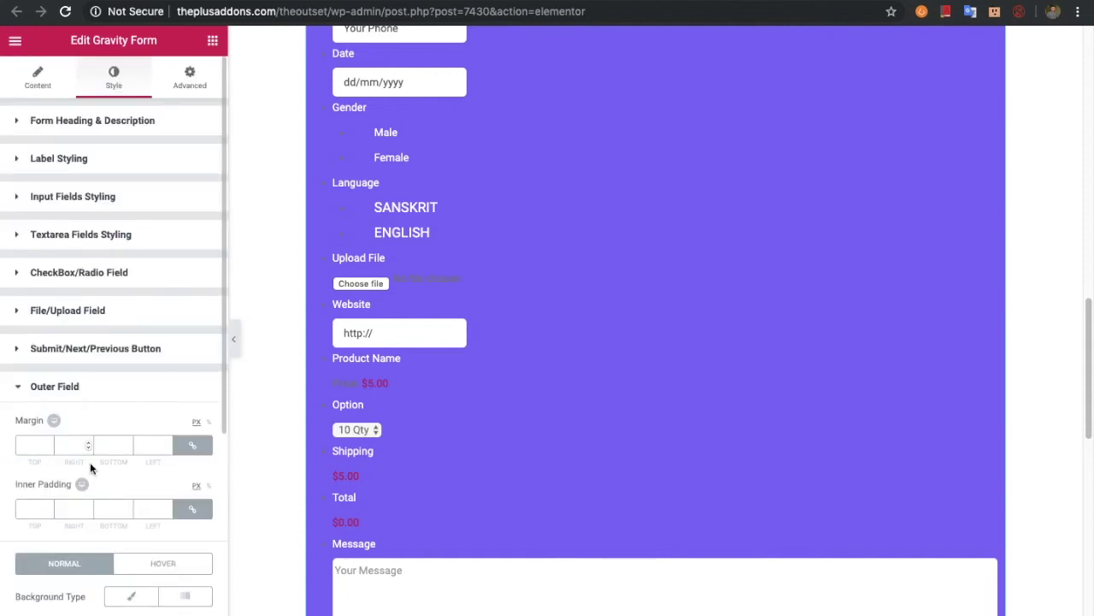
# Check Outer Field's Hover and Normal tabs, then expand Form Container showing 10 px padding
pyautogui.scroll(-8, 91, 466)
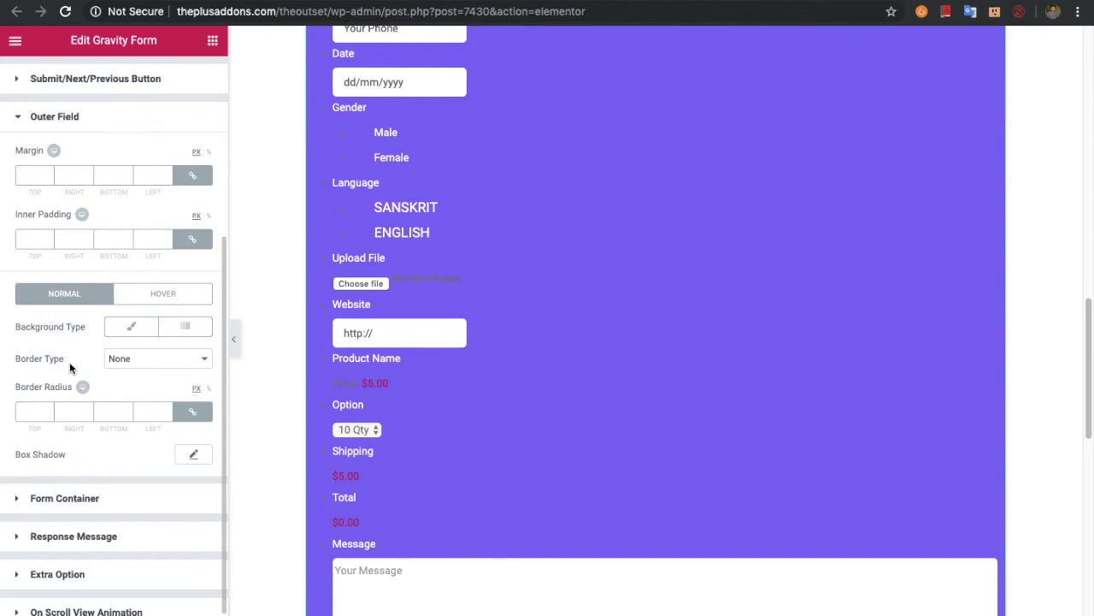
pyautogui.click(160, 296)
pyautogui.click(62, 293)
pyautogui.click(72, 500)
pyautogui.scroll(-3, 71, 504)
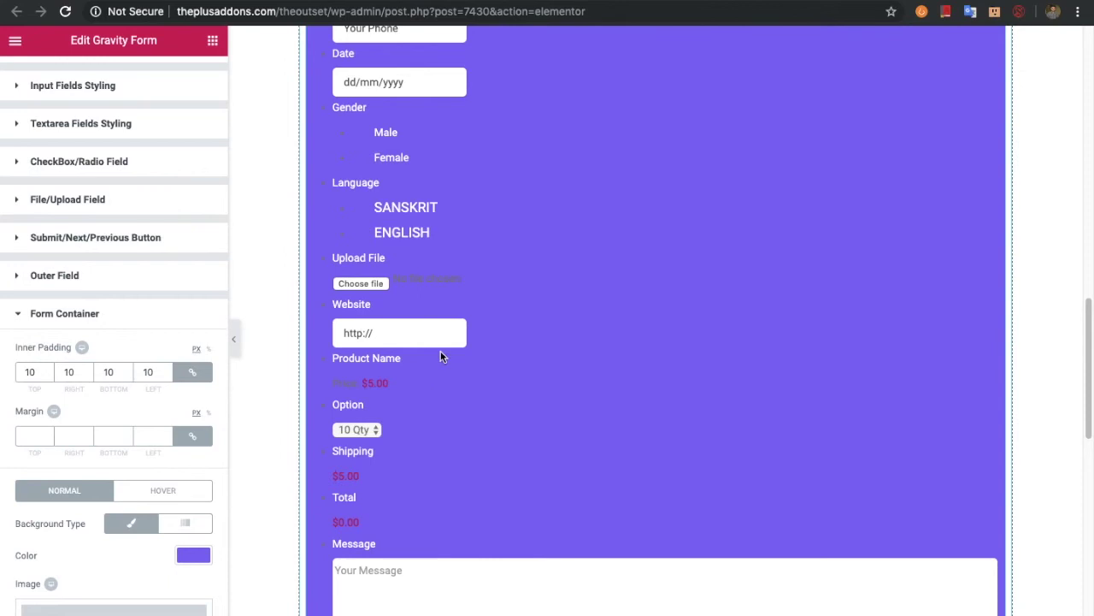
# Inspect the form container's inner padding and top margin fields
pyautogui.click(28, 372)
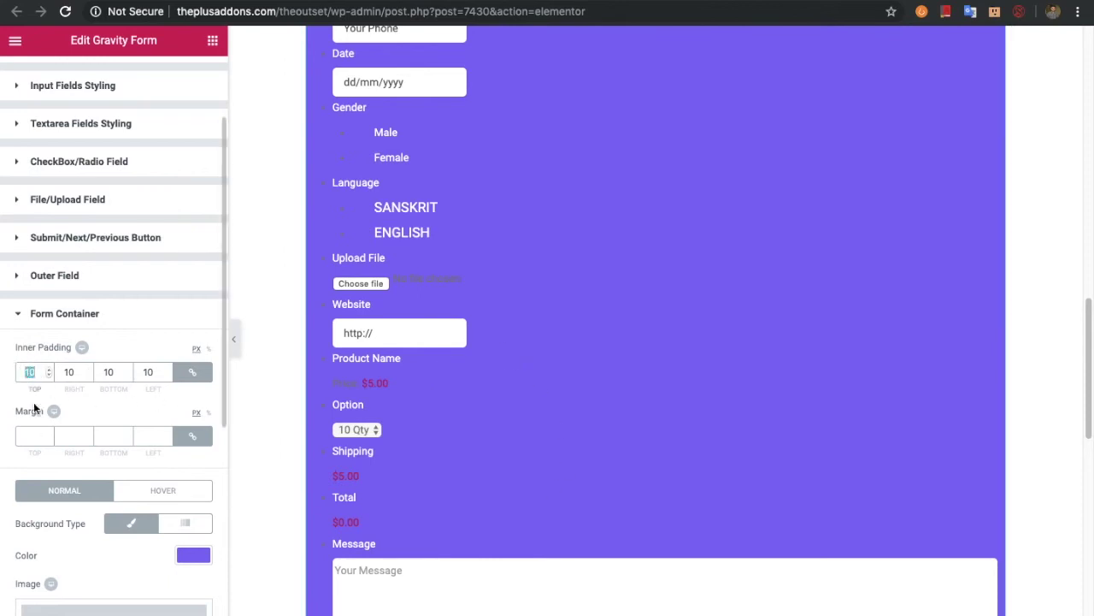
pyautogui.click(40, 435)
pyautogui.scroll(-4, 122, 513)
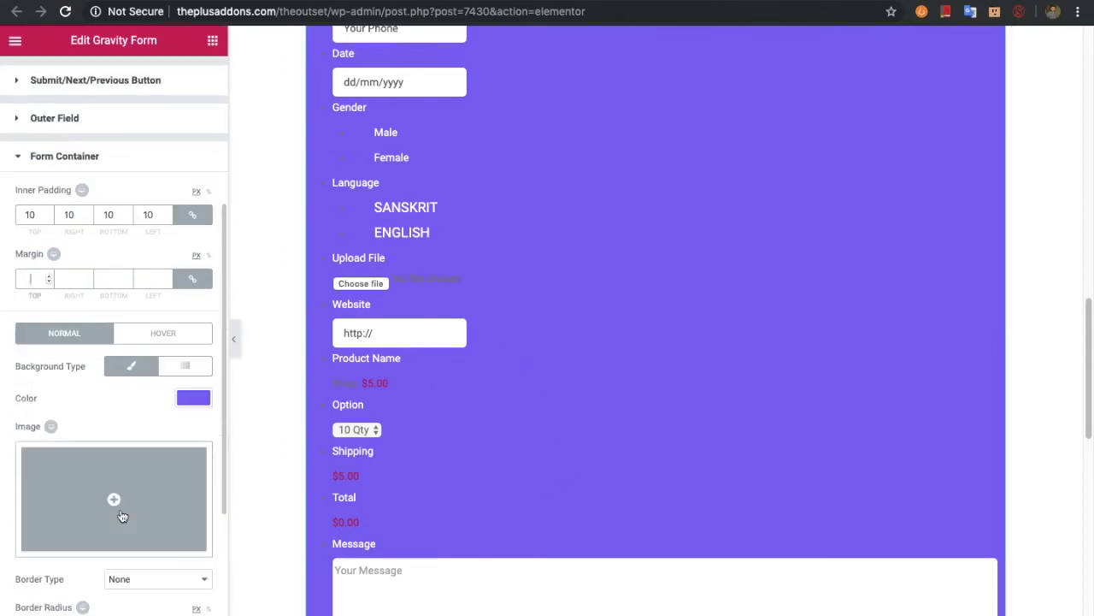
pyautogui.scroll(-1, 122, 515)
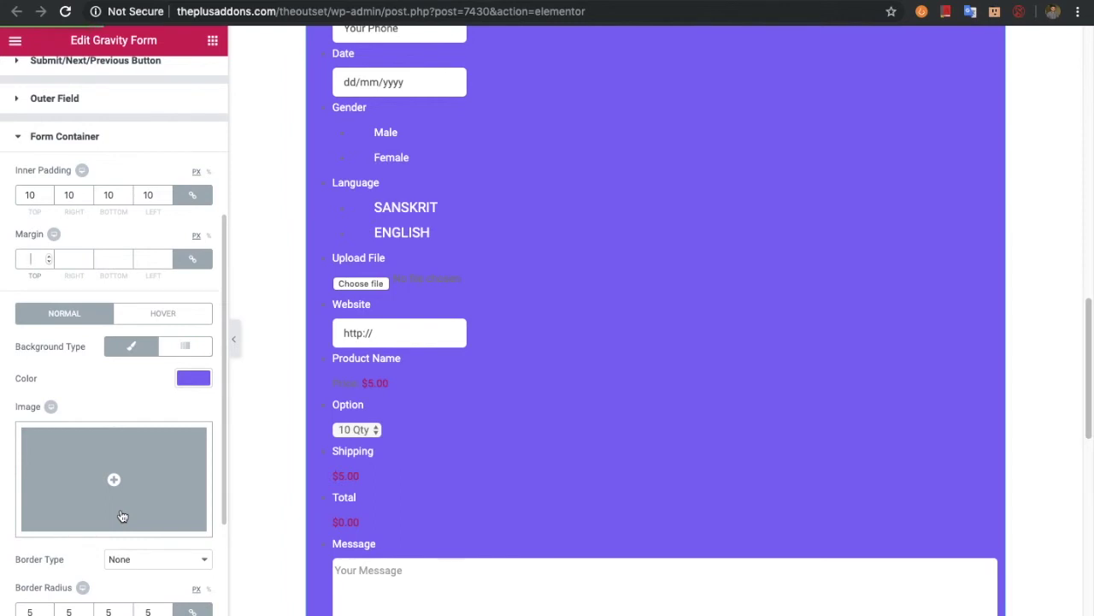
pyautogui.scroll(-1, 123, 515)
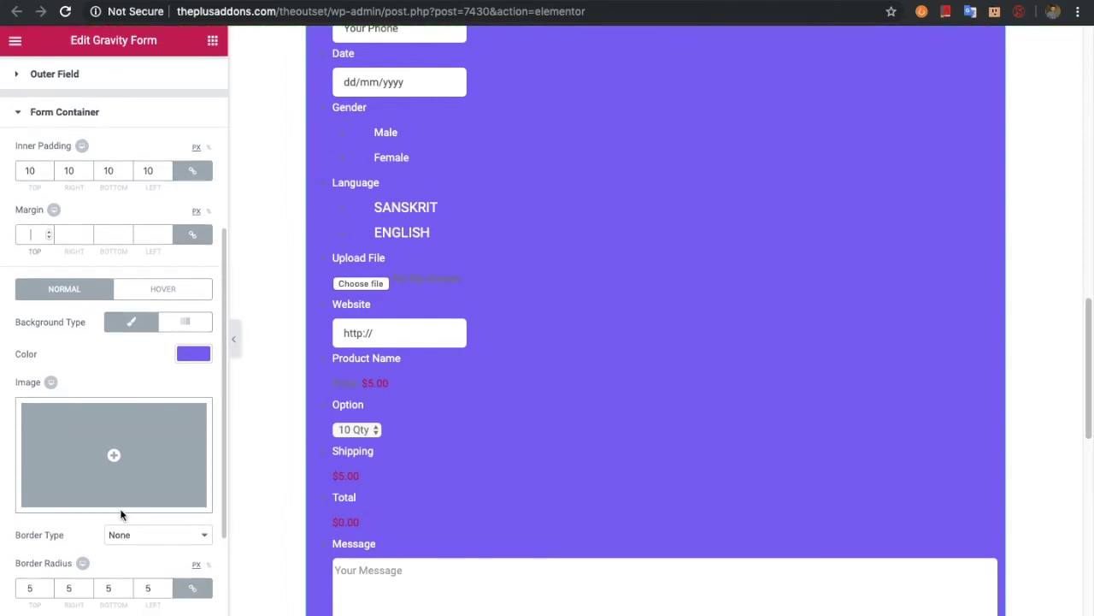
pyautogui.scroll(-3, 123, 513)
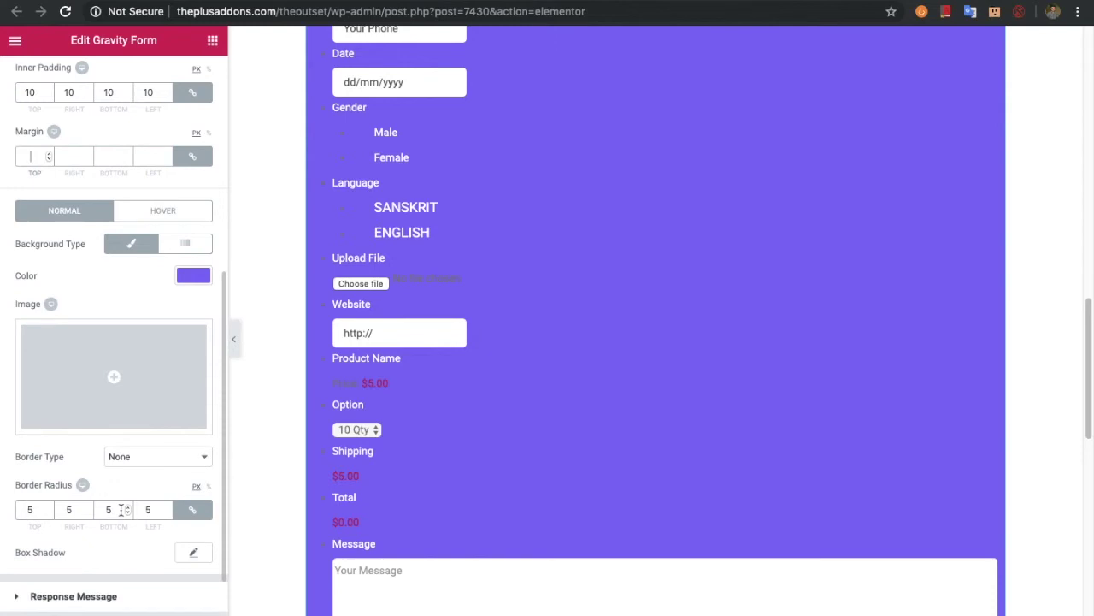
pyautogui.scroll(-1, 121, 517)
# Set a box shadow on the form container
pyautogui.click(204, 536)
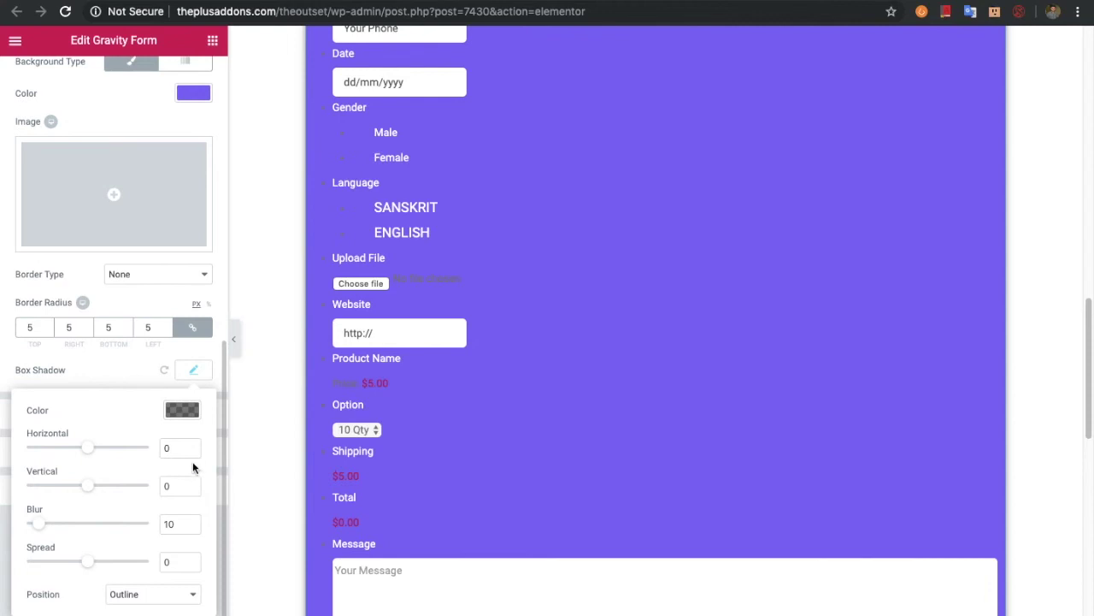
pyautogui.click(193, 373)
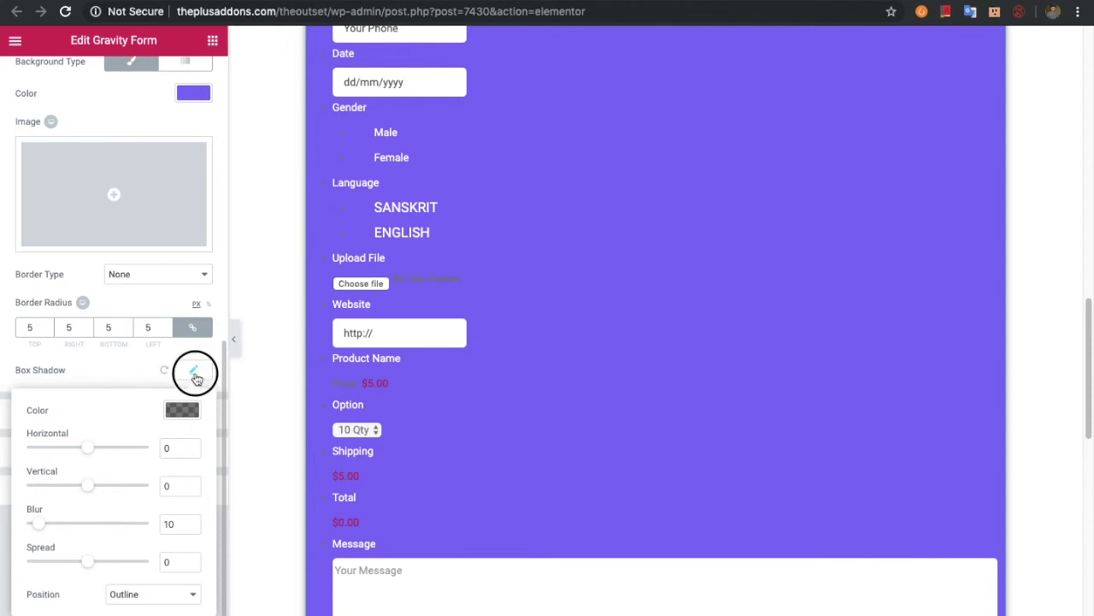
pyautogui.click(83, 301)
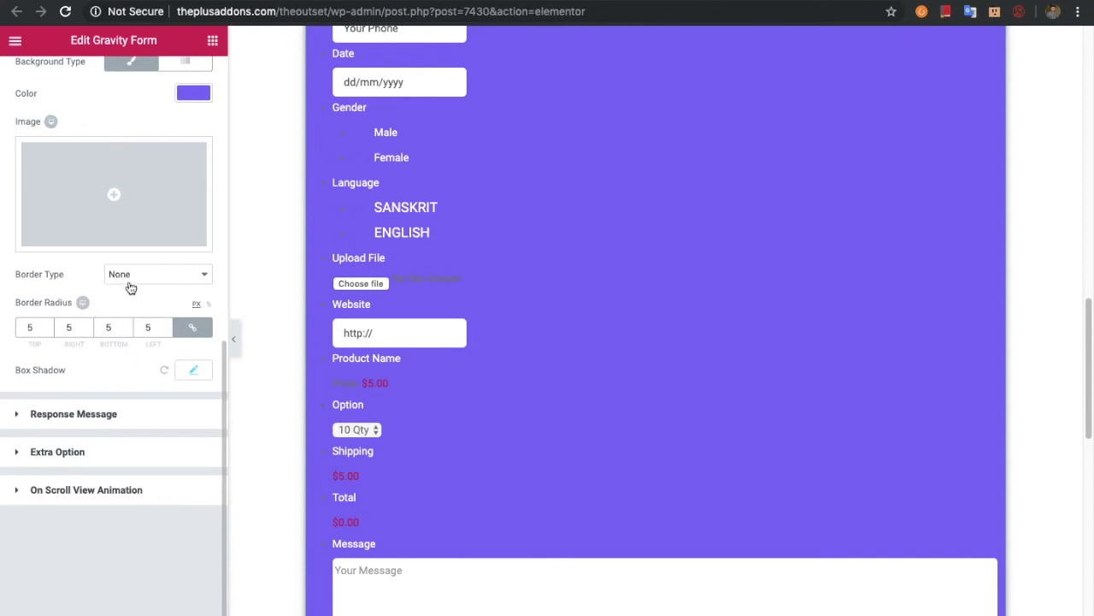
pyautogui.click(110, 419)
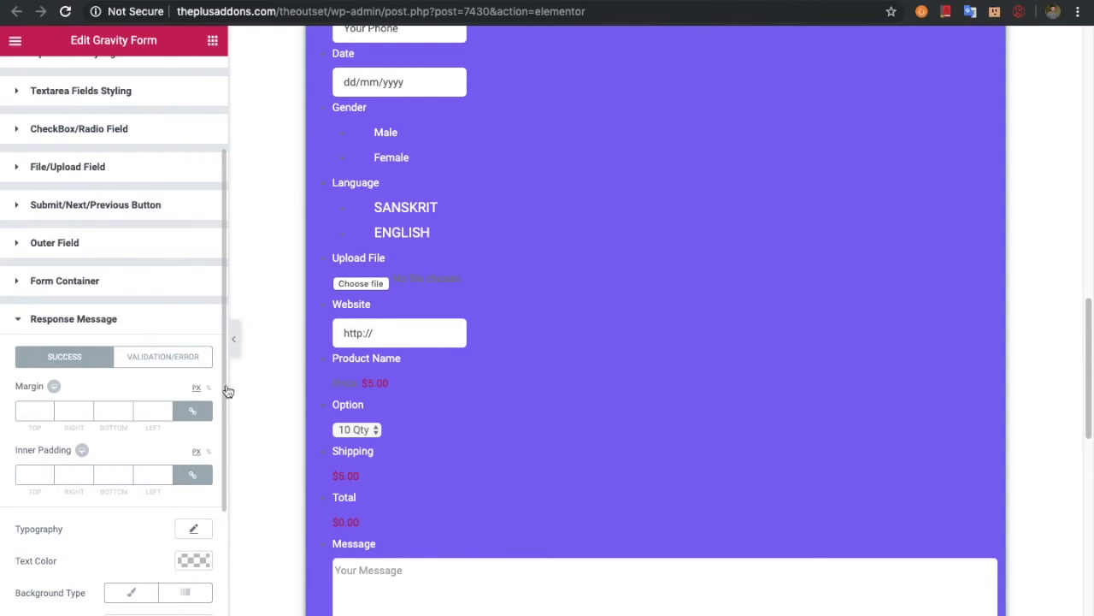
# Scroll the preview to the Submit button, check the Validation/Error message settings, and expand Extra Option
pyautogui.scroll(-1, 501, 390)
pyautogui.scroll(-5, 501, 394)
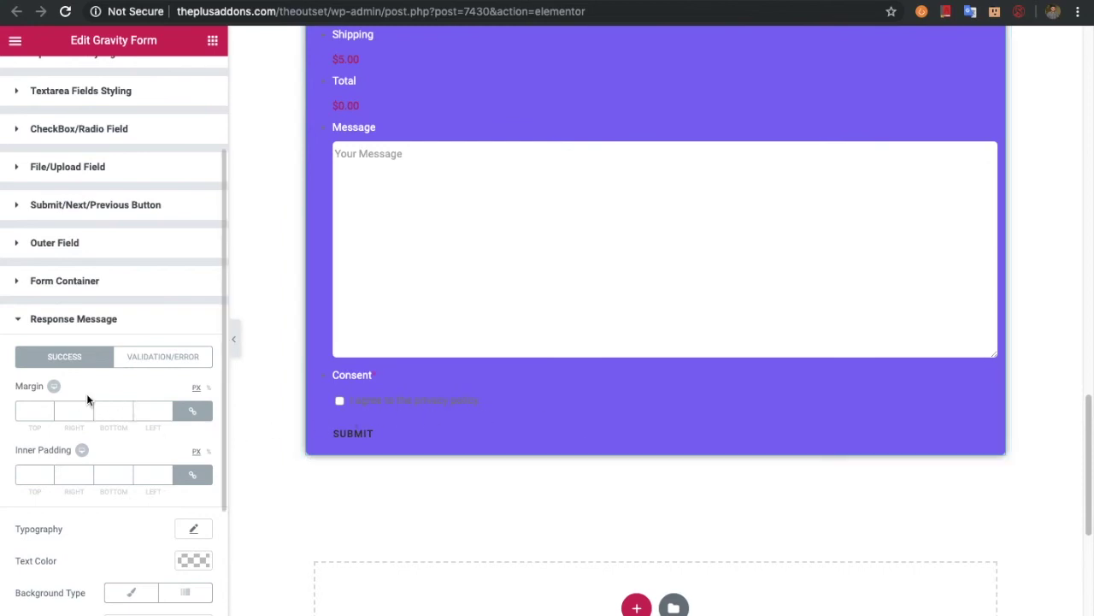
pyautogui.scroll(-3, 84, 374)
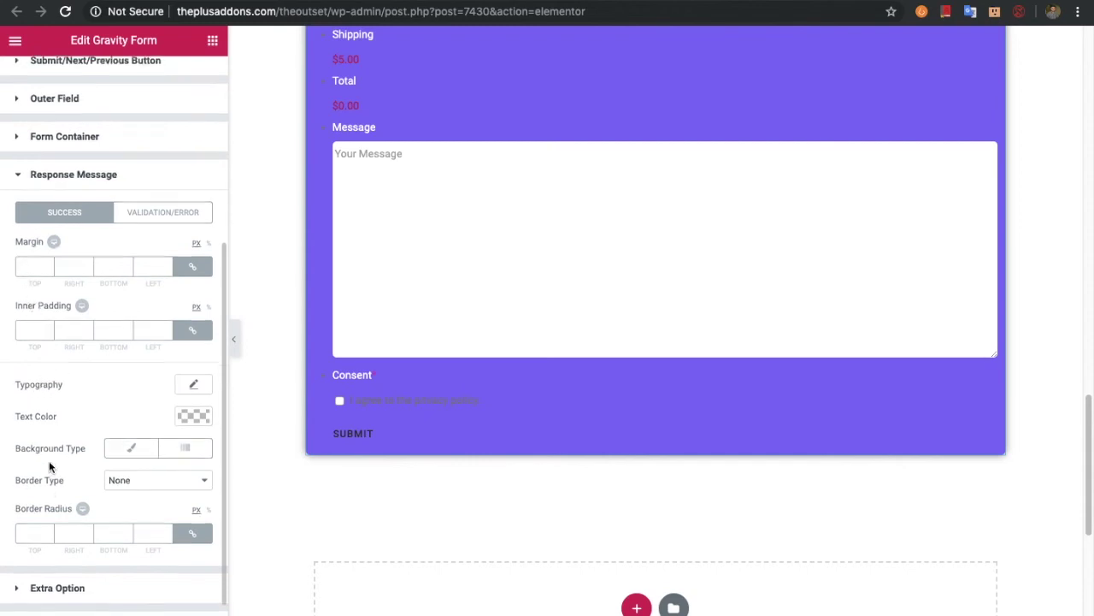
pyautogui.scroll(-1, 45, 472)
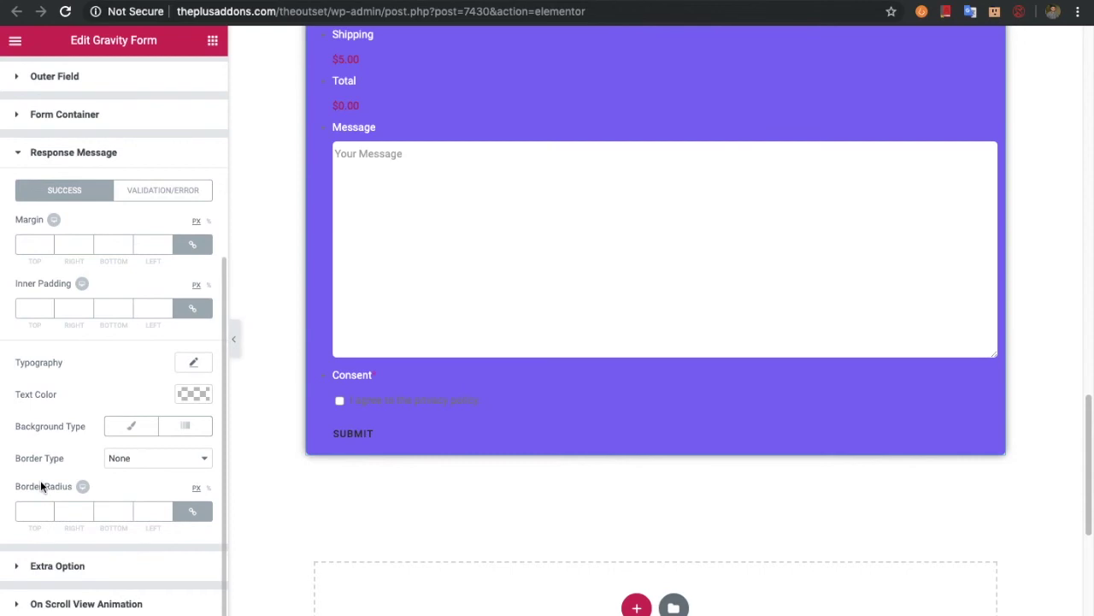
pyautogui.click(150, 199)
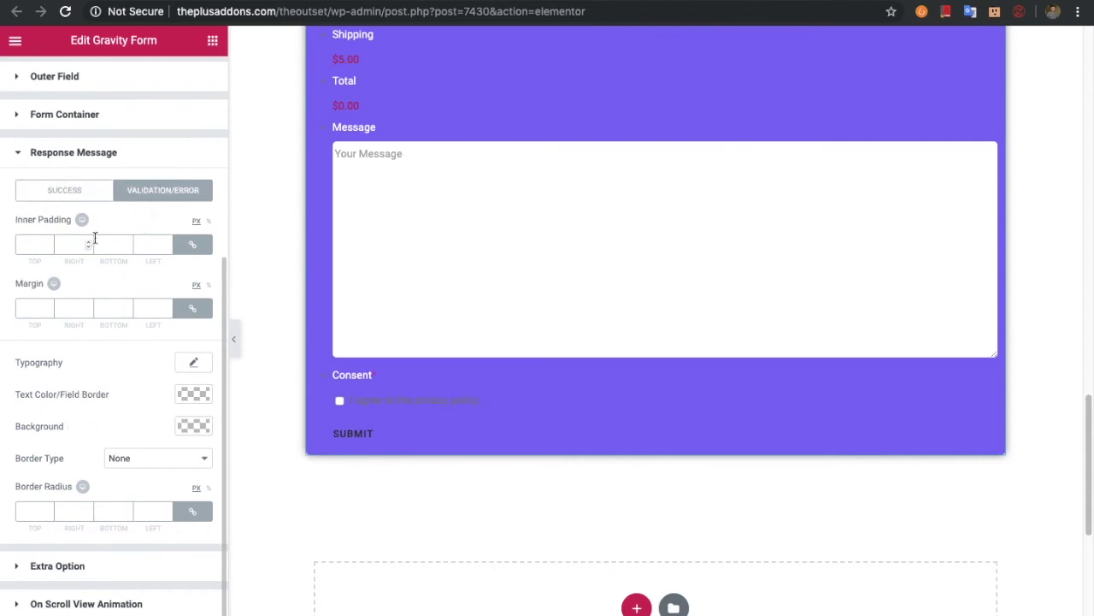
pyautogui.click(88, 566)
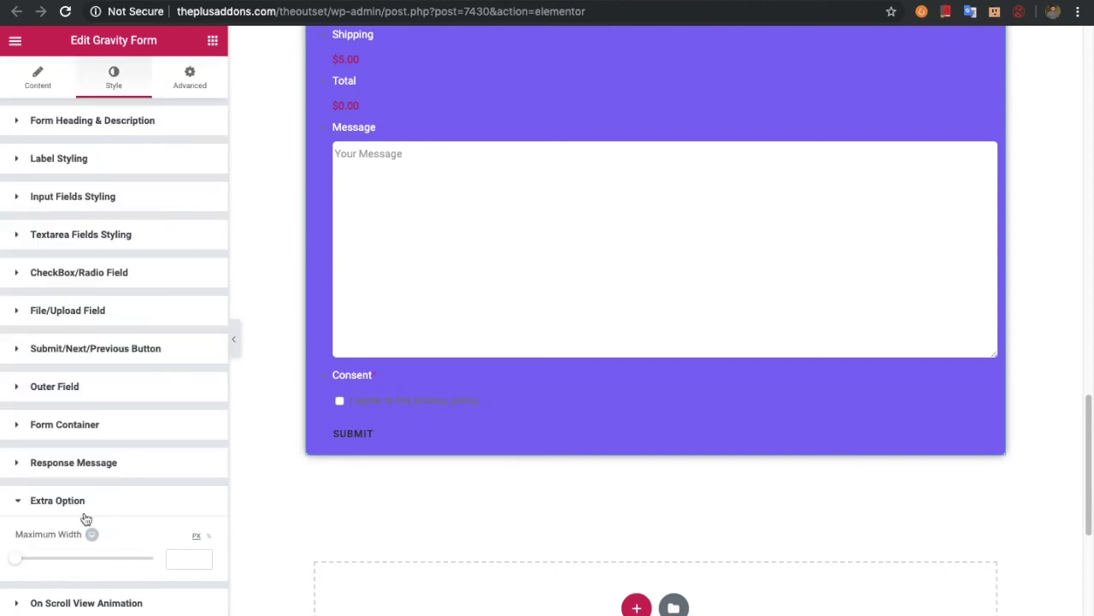
# Try a narrower Maximum Width, reset the form to full width, and expand On Scroll View Animation
pyautogui.moveTo(21, 564); pyautogui.dragTo(51, 560)
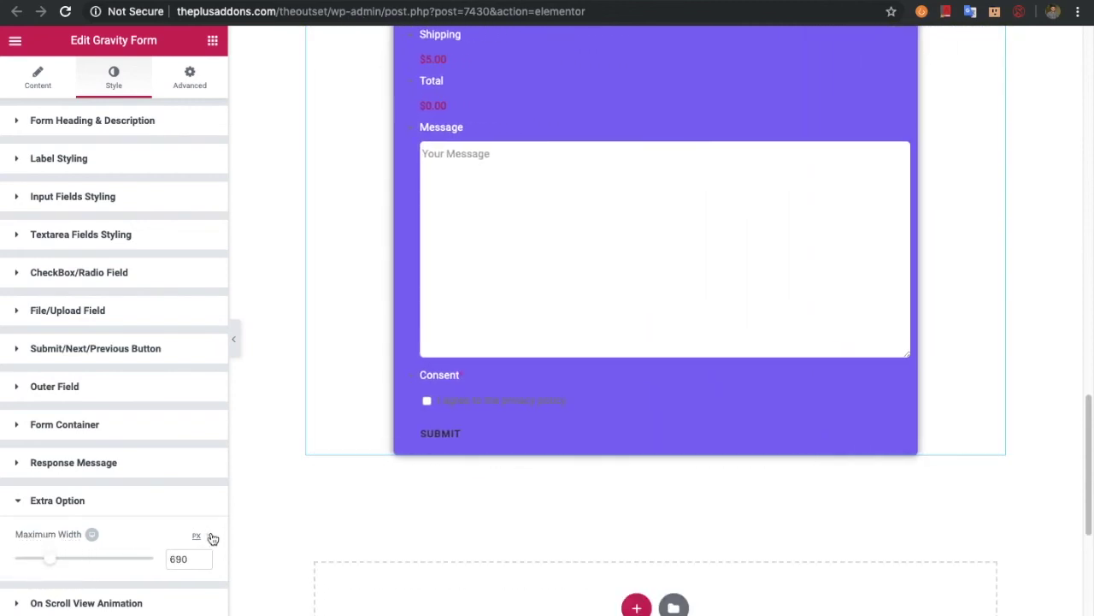
pyautogui.click(214, 537)
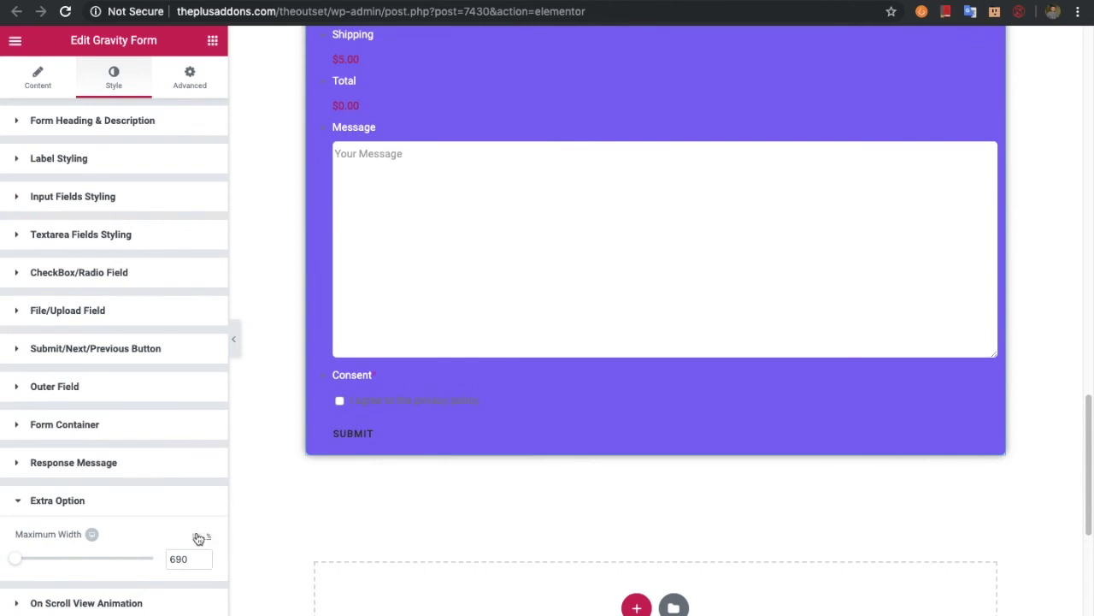
pyautogui.click(71, 602)
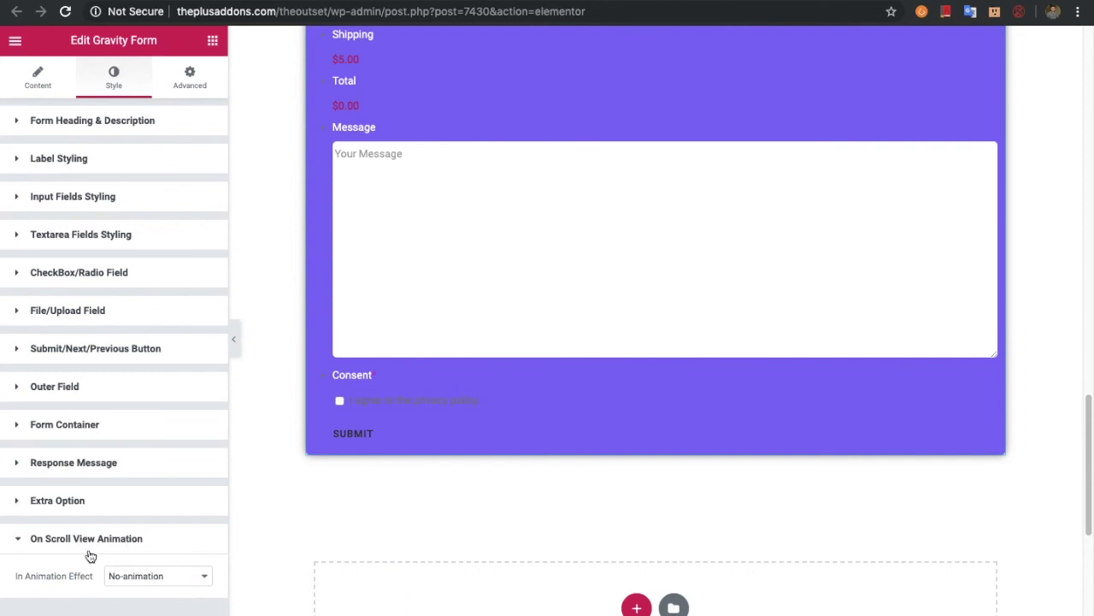
# Look over the widget's Advanced settings, then bring up the live Gravity Forms demo page
pyautogui.click(182, 80)
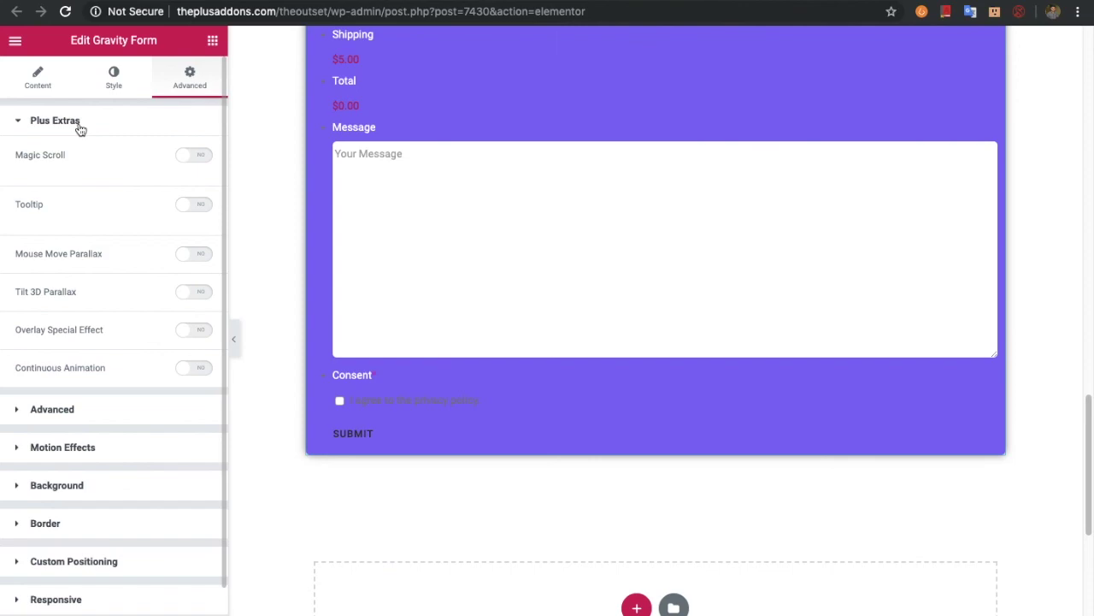
pyautogui.scroll(15, 687, 285)
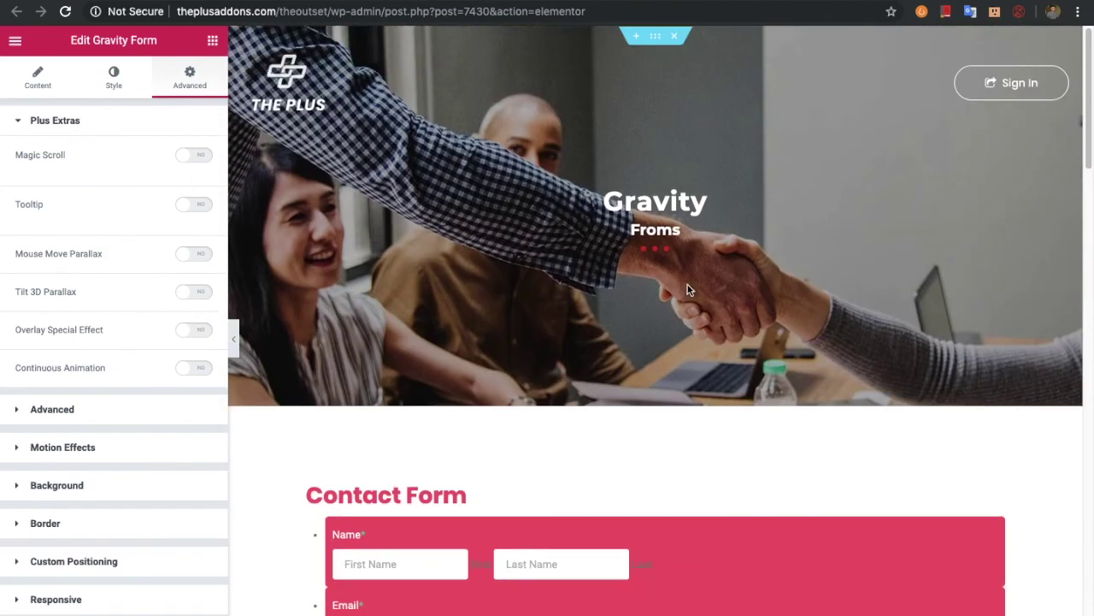
pyautogui.click(620, 7)
pyautogui.scroll(8, 627, 330)
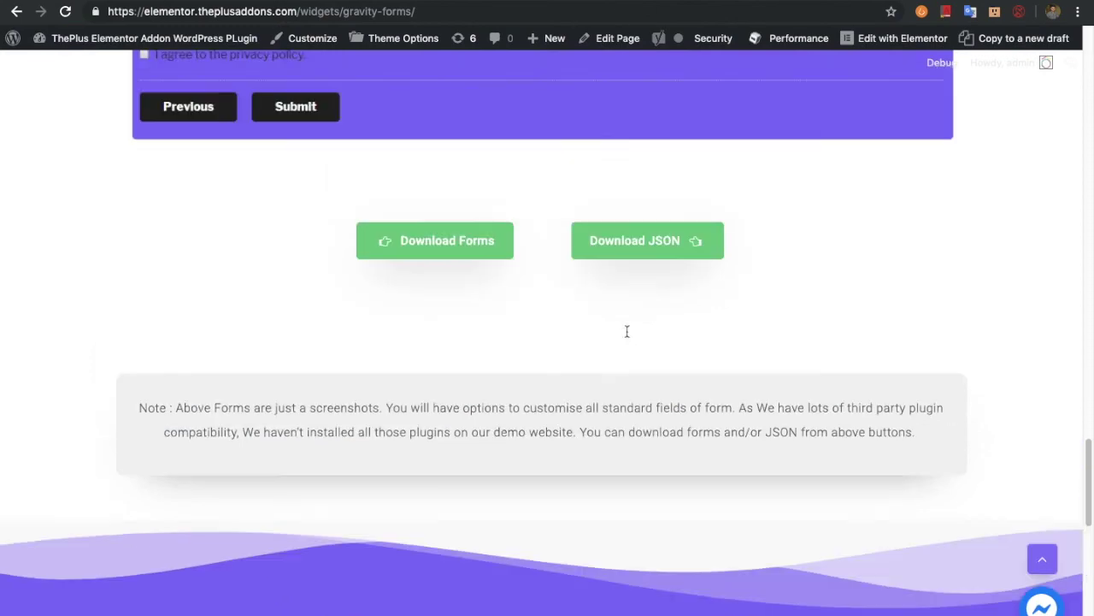
# Scroll to the top of the Gravity Forms demo page, showing its heading and 120+ Customisation Options list
pyautogui.scroll(10, 627, 331)
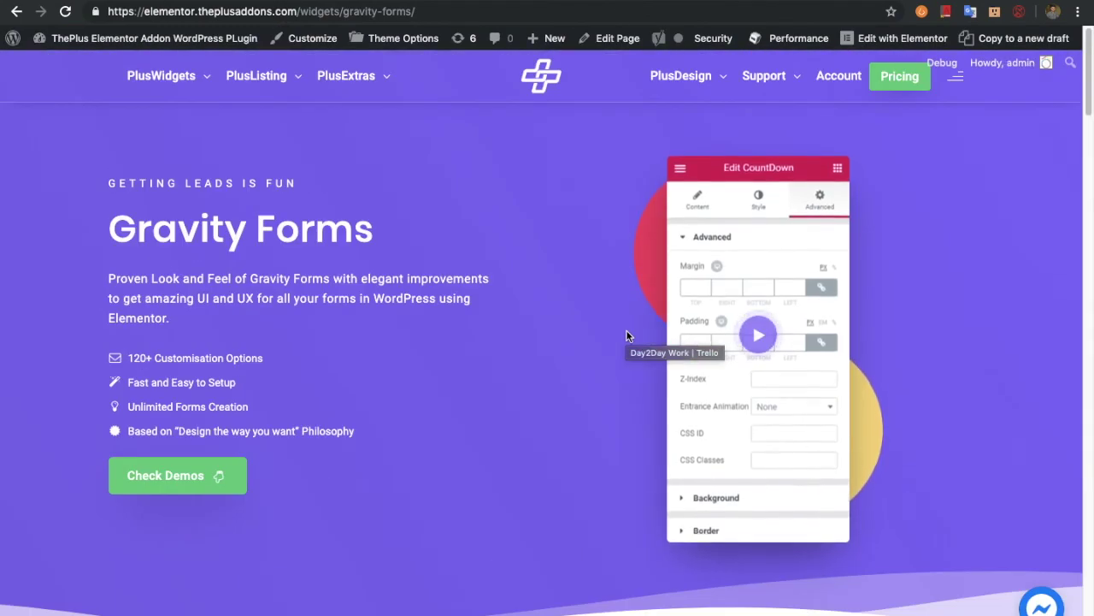